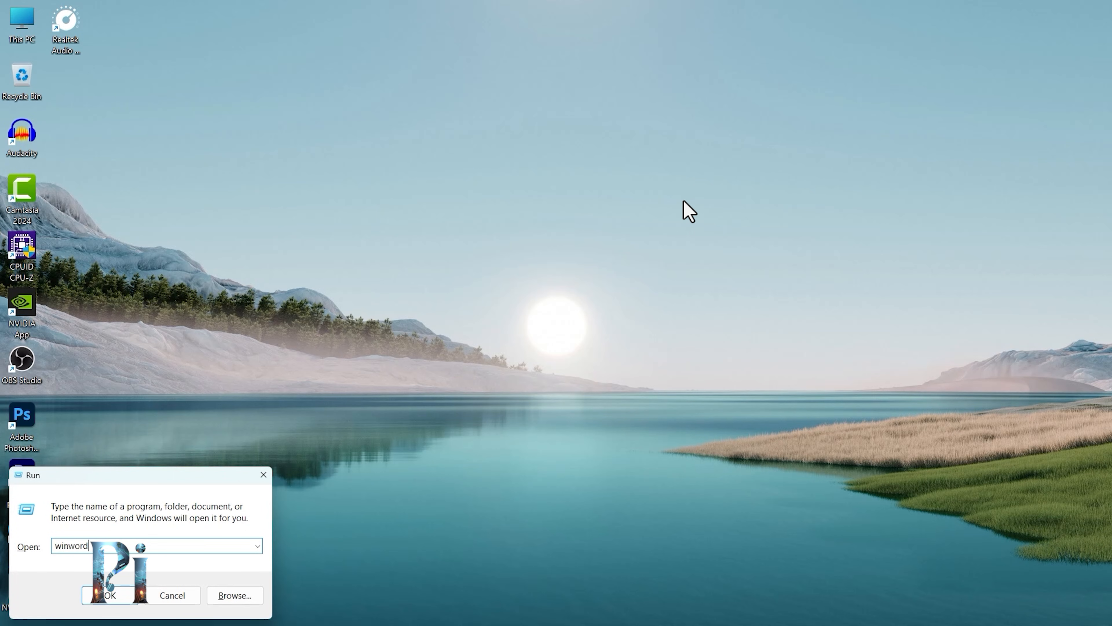
- Launch Word with the winword run command and create a blank document
key(Return)
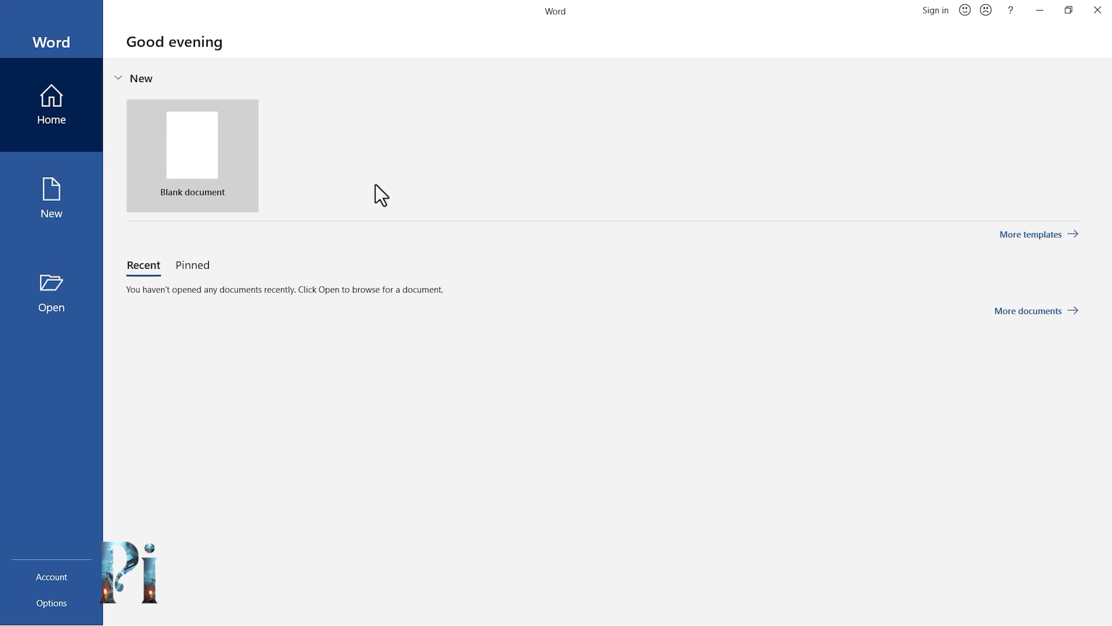
click(195, 160)
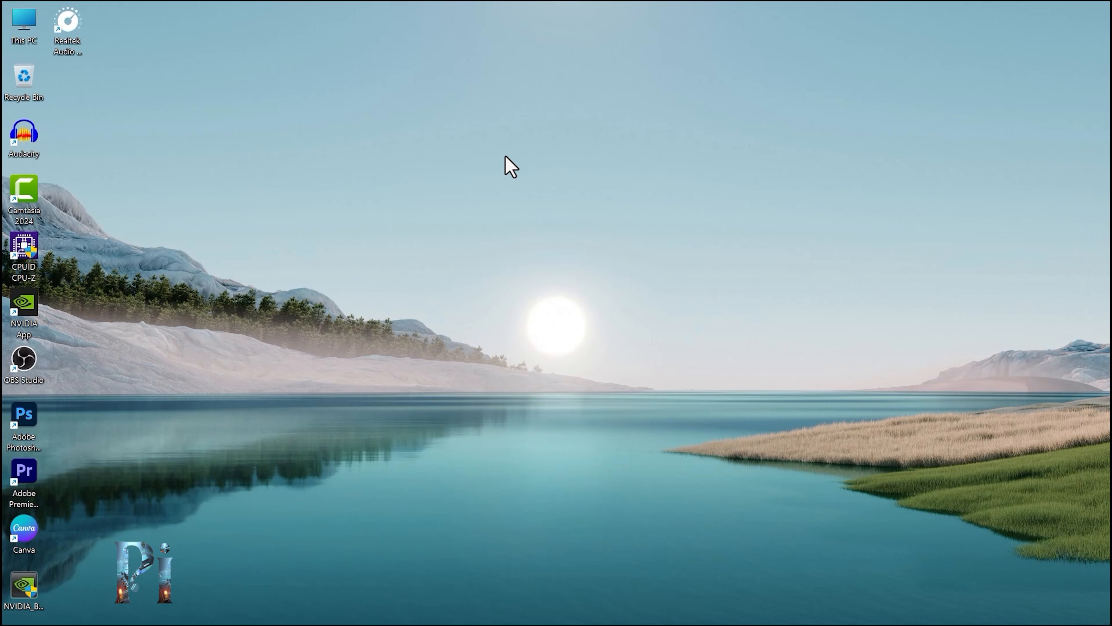
- Search Windows for "word", start the Word app, and create a new blank document
key(super)
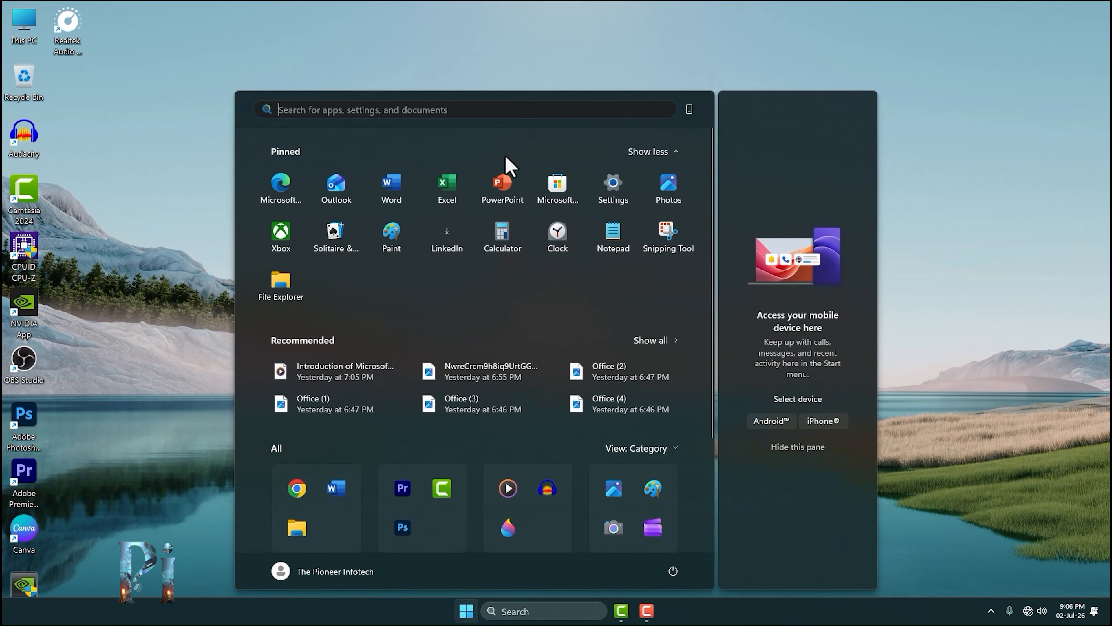
text(word)
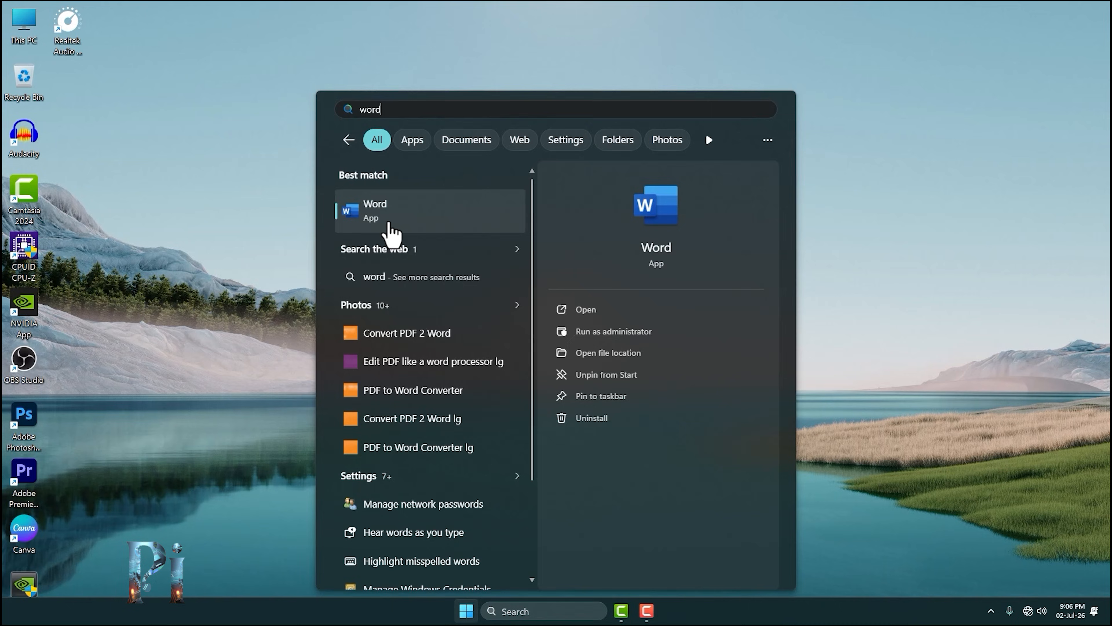
click(408, 230)
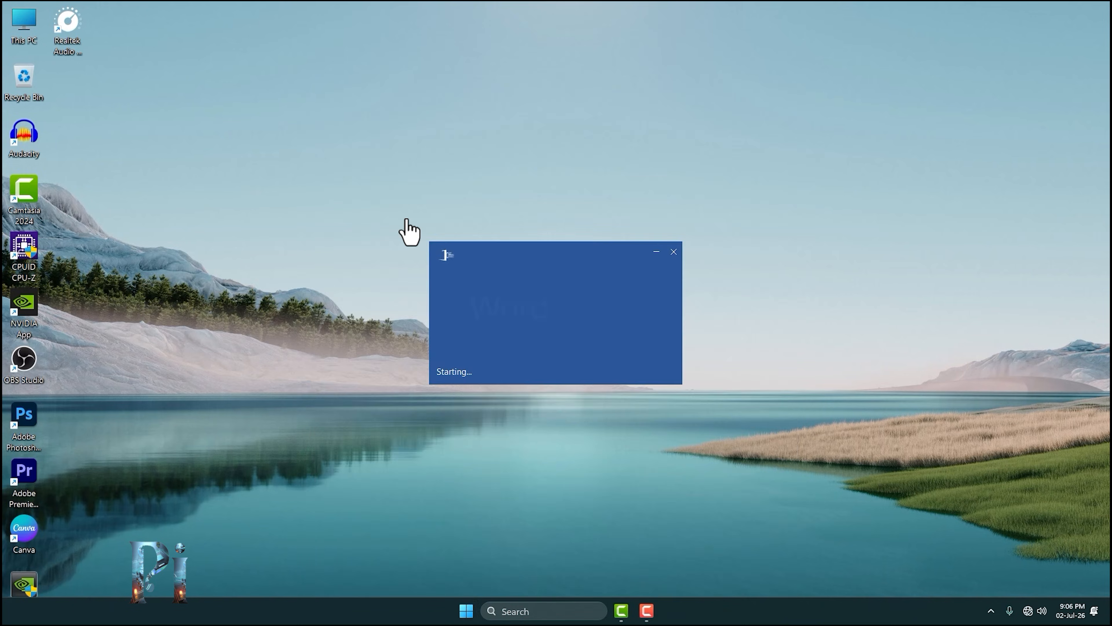
click(208, 151)
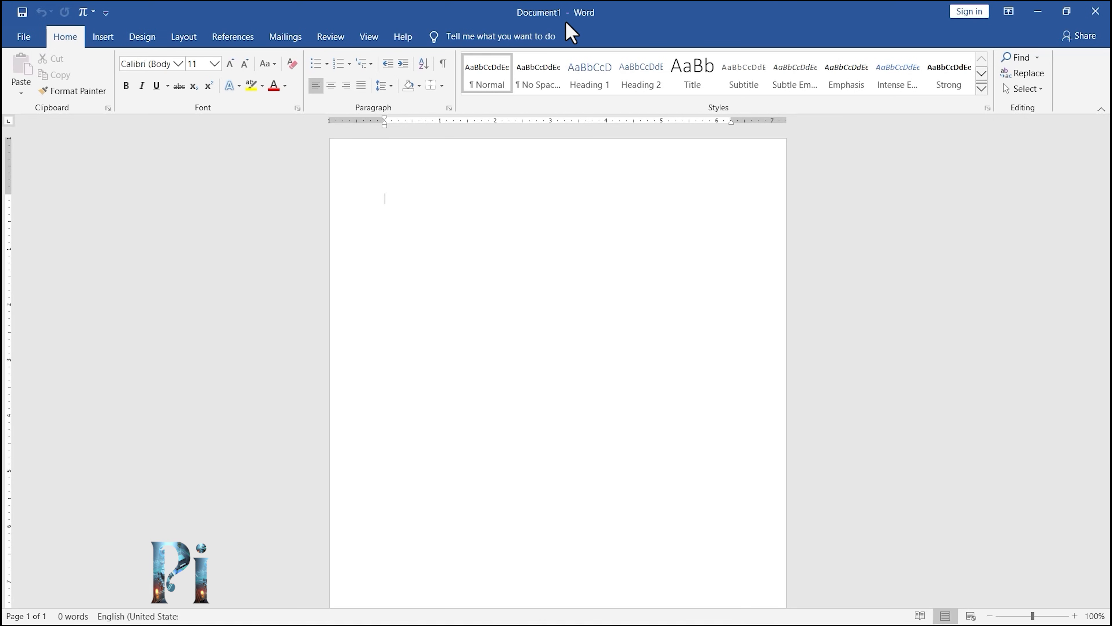
- Look over the insert, design, layout and home commands, and examine the blank page from its beginning to its end
click(104, 39)
click(144, 39)
click(192, 39)
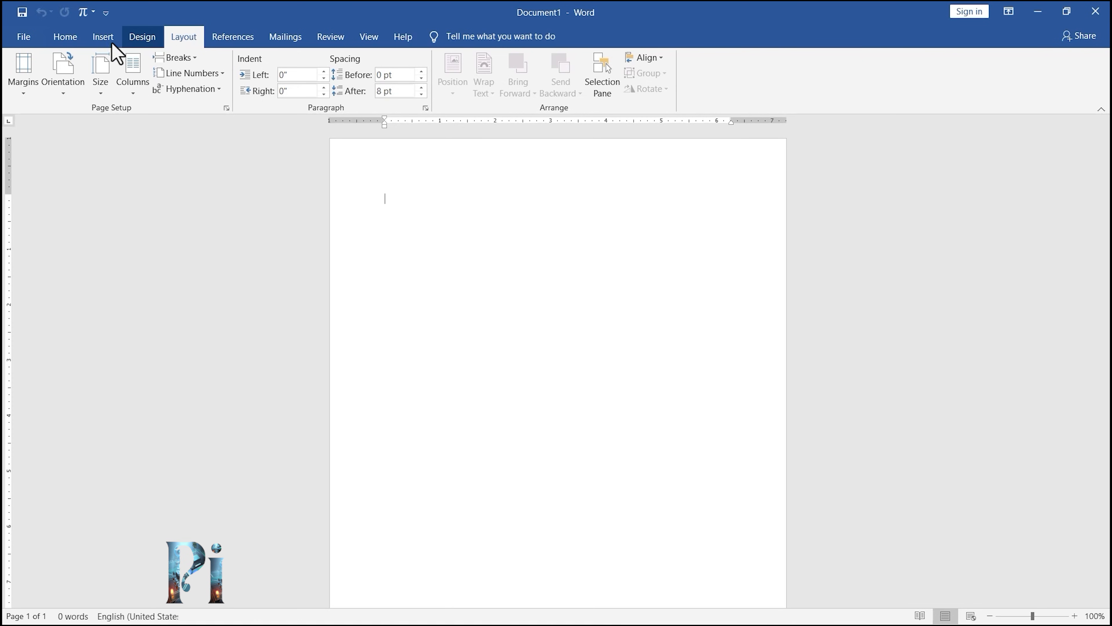
click(65, 37)
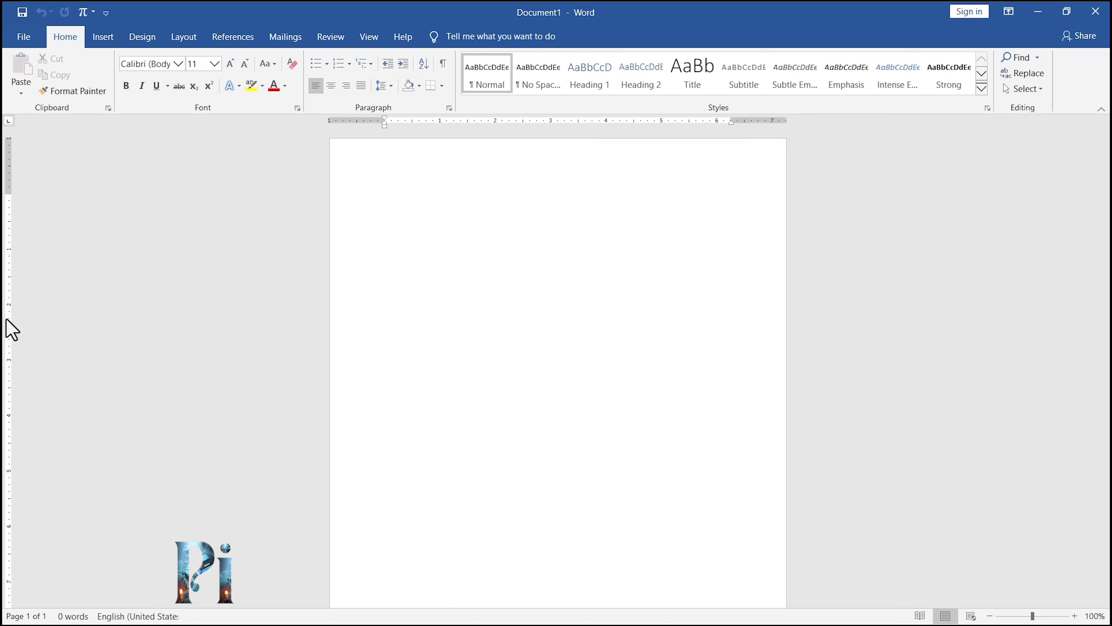
scroll(47, 327, down, 1)
scroll(46, 335, down, 5)
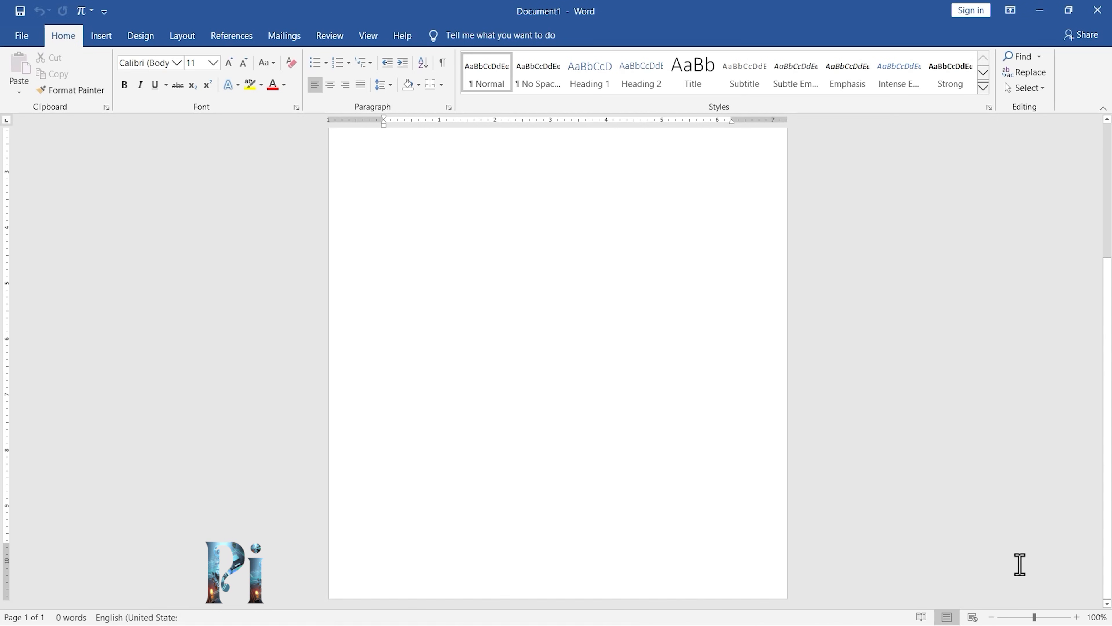
mouse_move(1034, 618)
mouse_down()
mouse_move(1021, 618)
mouse_move(1048, 617)
mouse_move(1034, 619)
mouse_up()
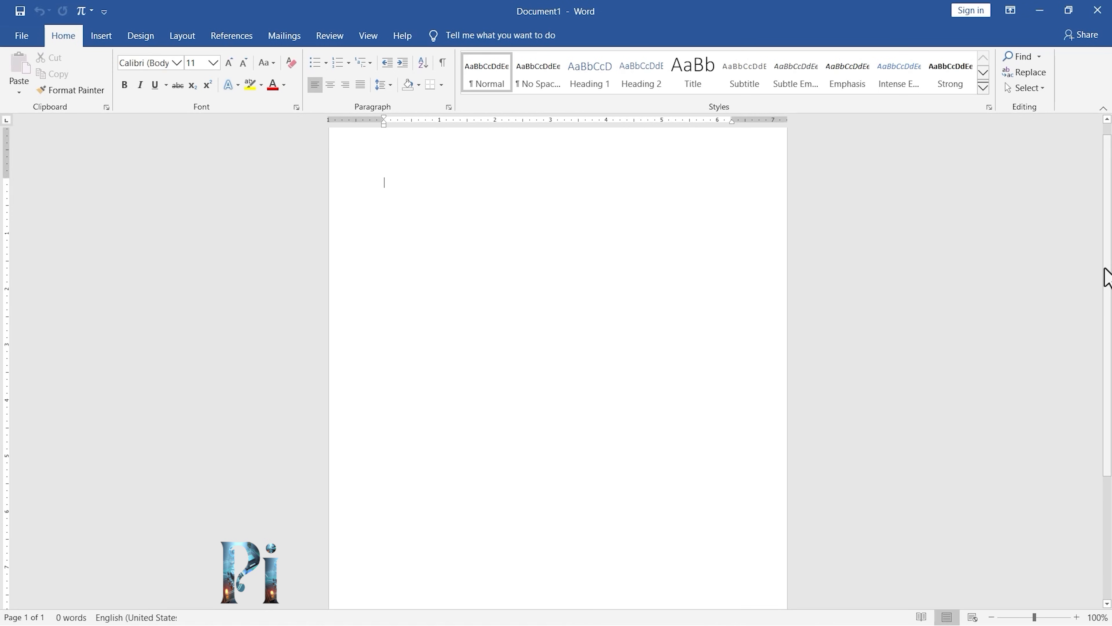
scroll(1099, 313, down, 1)
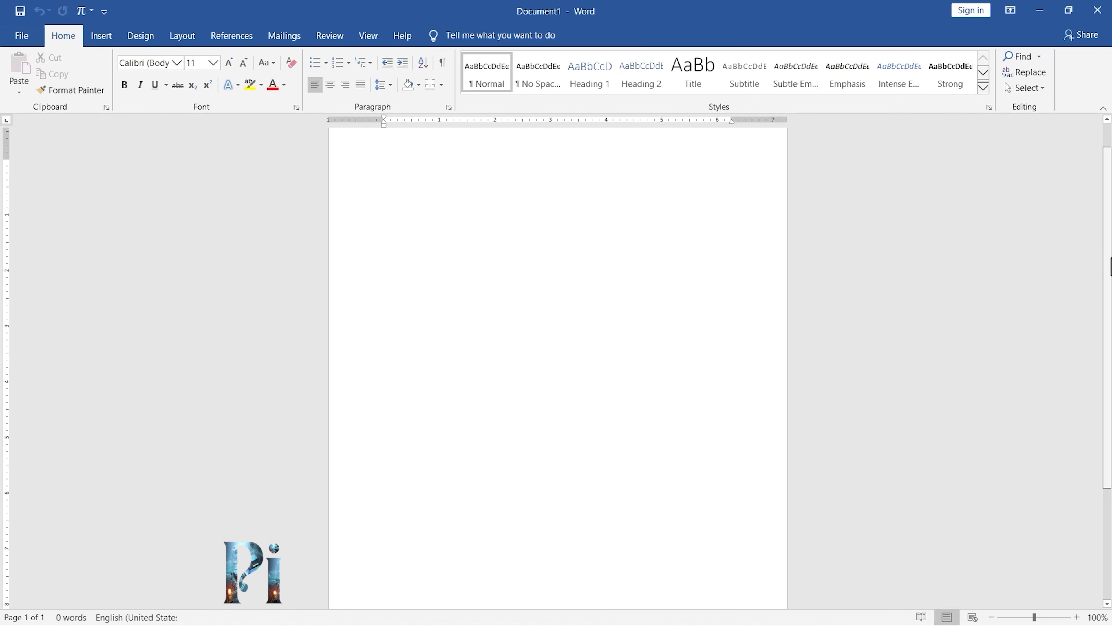
scroll(1110, 245, up, 1)
scroll(1110, 245, down, 1)
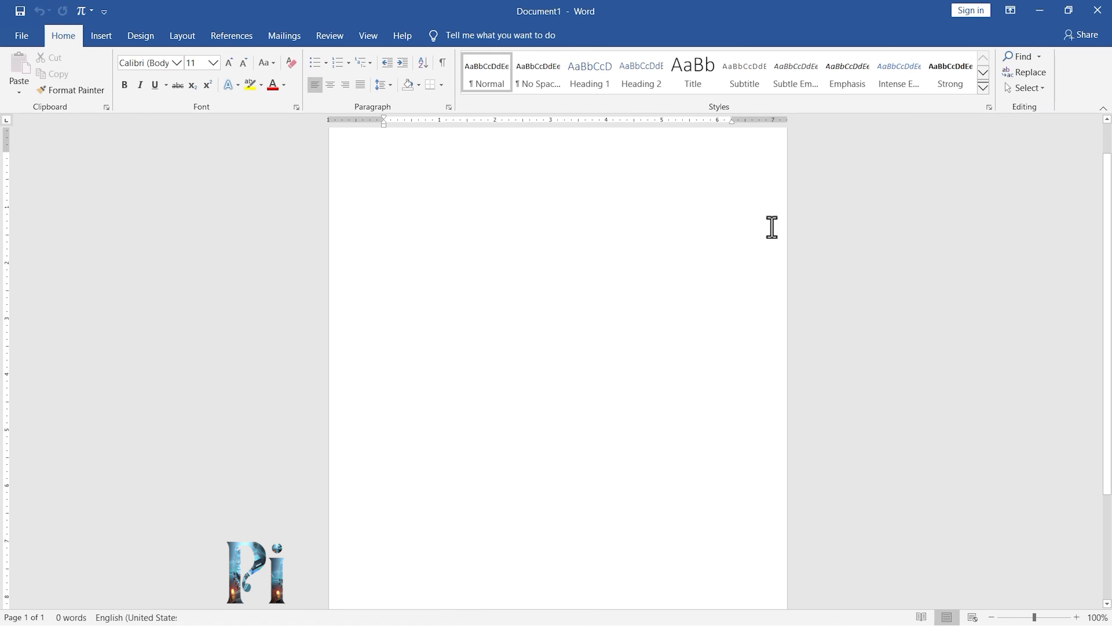
scroll(549, 253, up, 1)
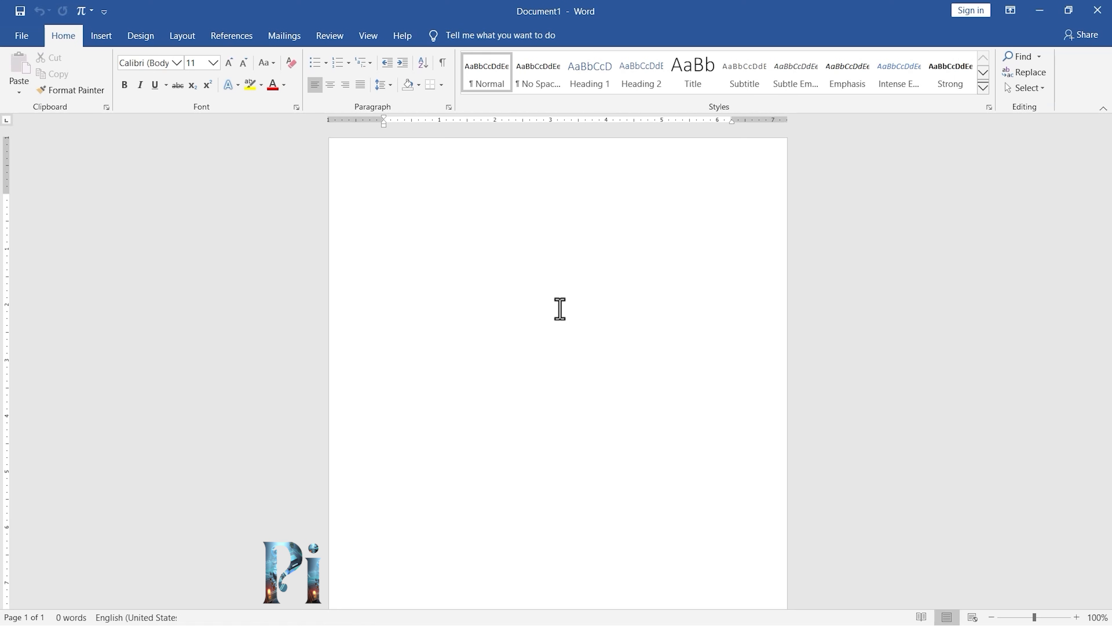
- Paste the sample text with an introduction and four topic sections into the blank document
key(ctrl+v)
click(888, 236)
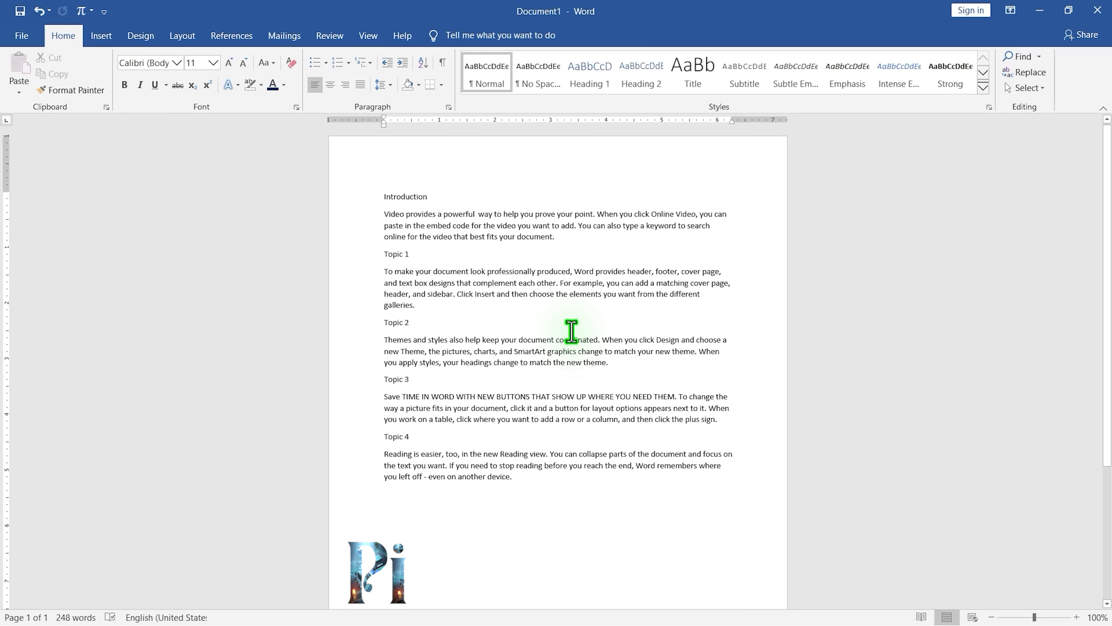
- Set the font of the word "powerful" in the introduction paragraph to Montserrat Light
ctrl+scroll(571, 330, up, 6)
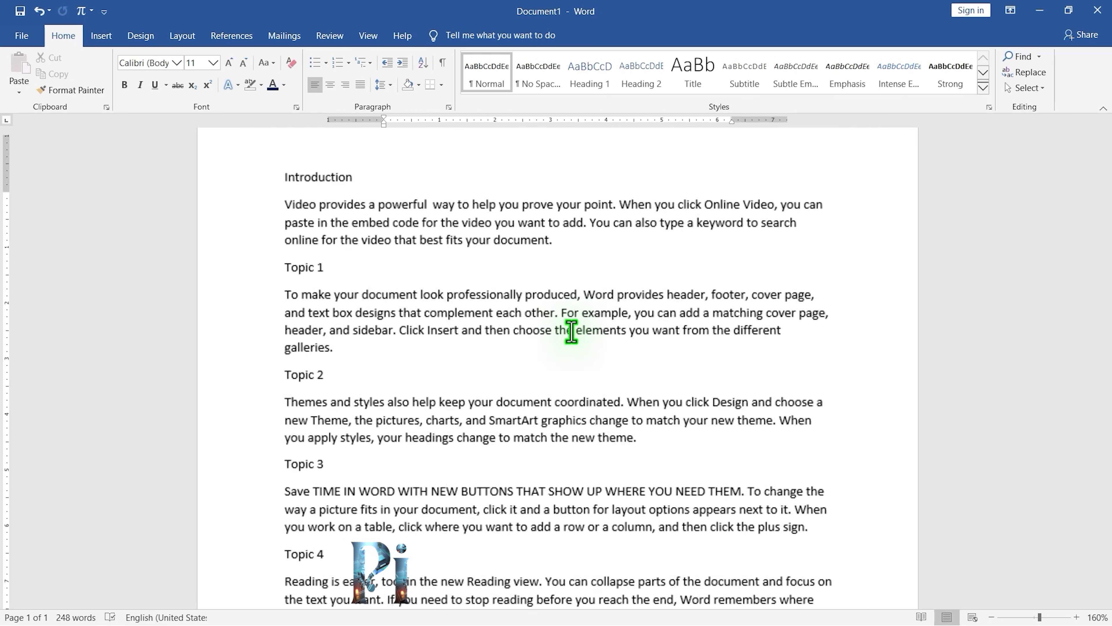
ctrl+scroll(571, 330, up, 2)
ctrl+scroll(572, 331, down, 2)
ctrl+scroll(572, 331, up, 5)
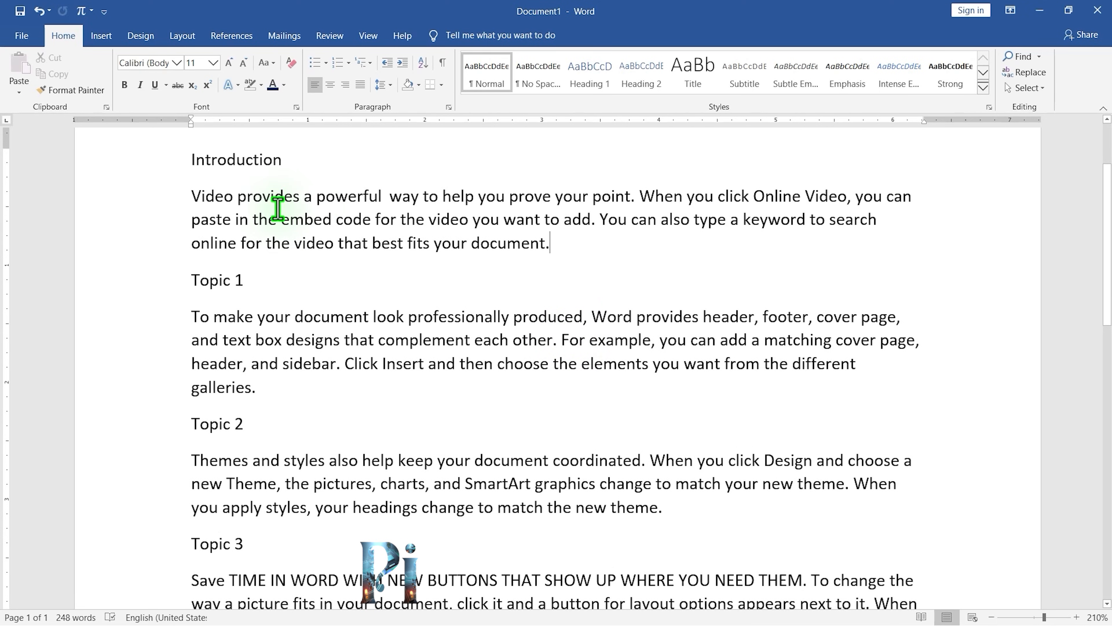
double_click(344, 195)
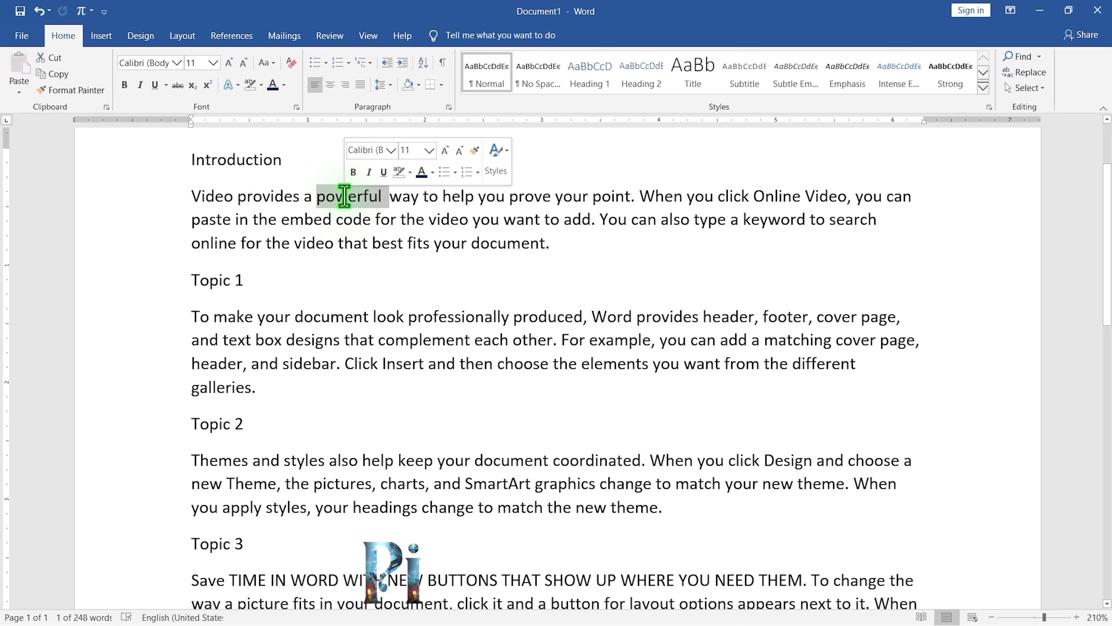
click(176, 64)
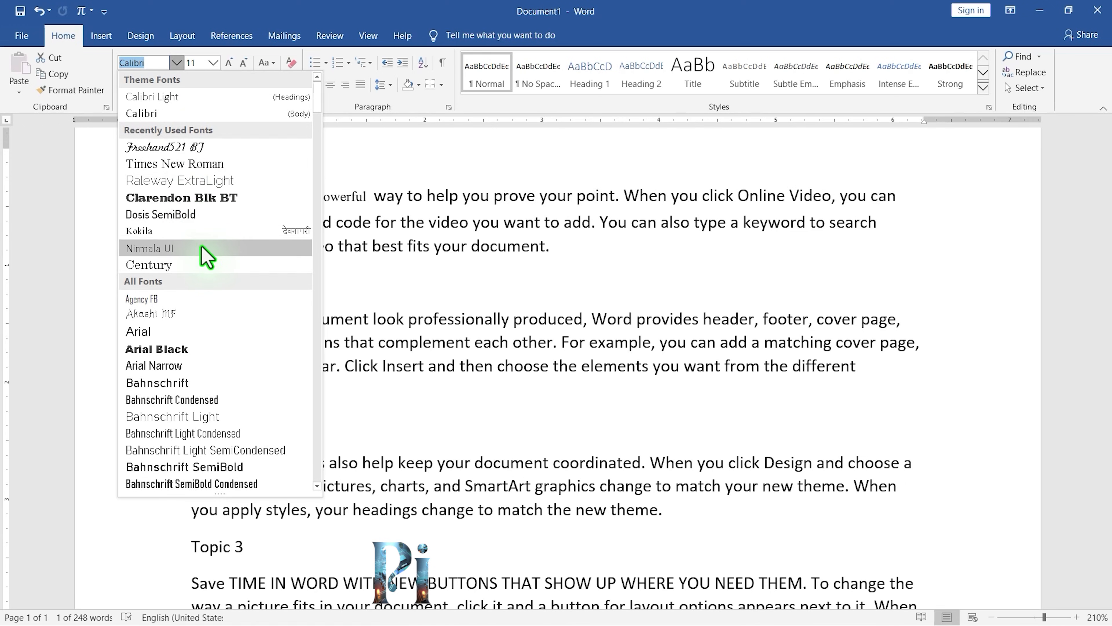
drag(314, 109, 264, 312)
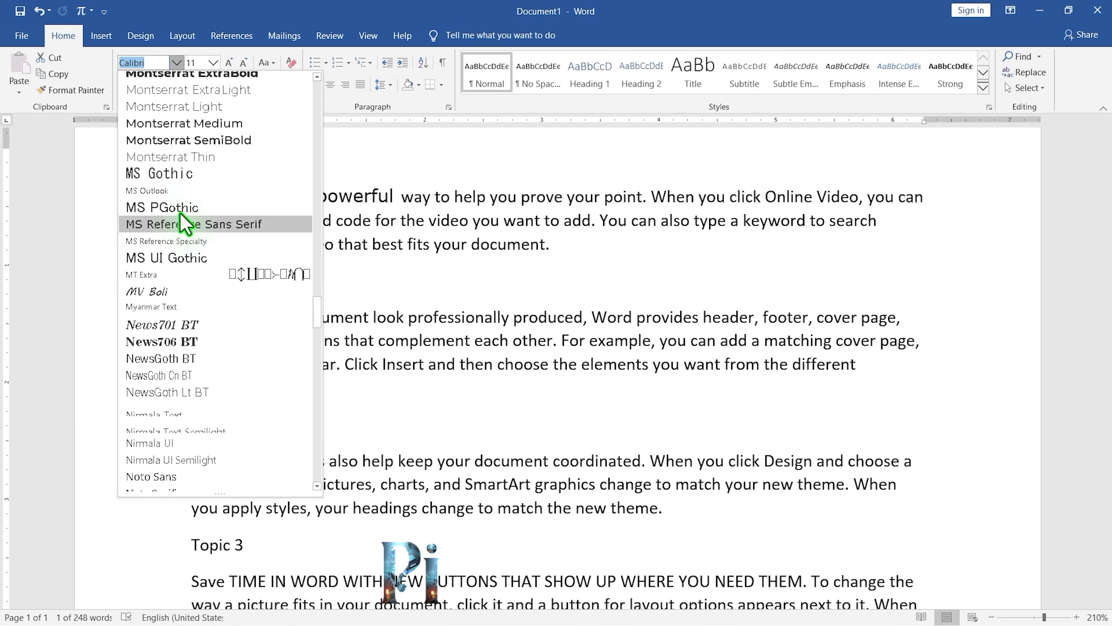
click(184, 107)
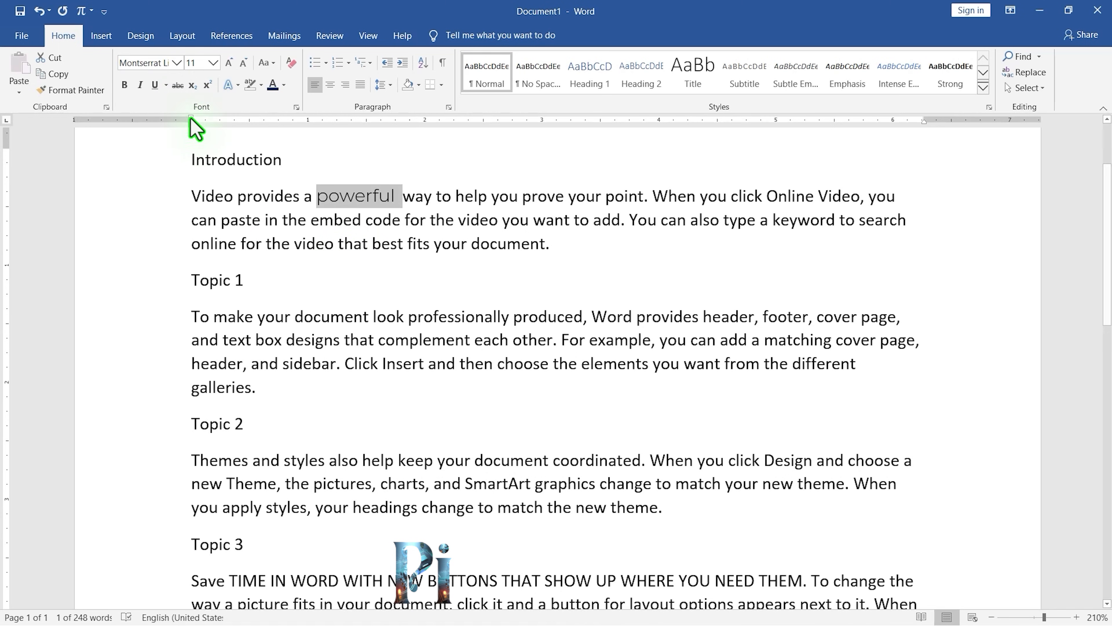
- Try font size 72 and a custom size of 150 on the word "powerful"
click(213, 63)
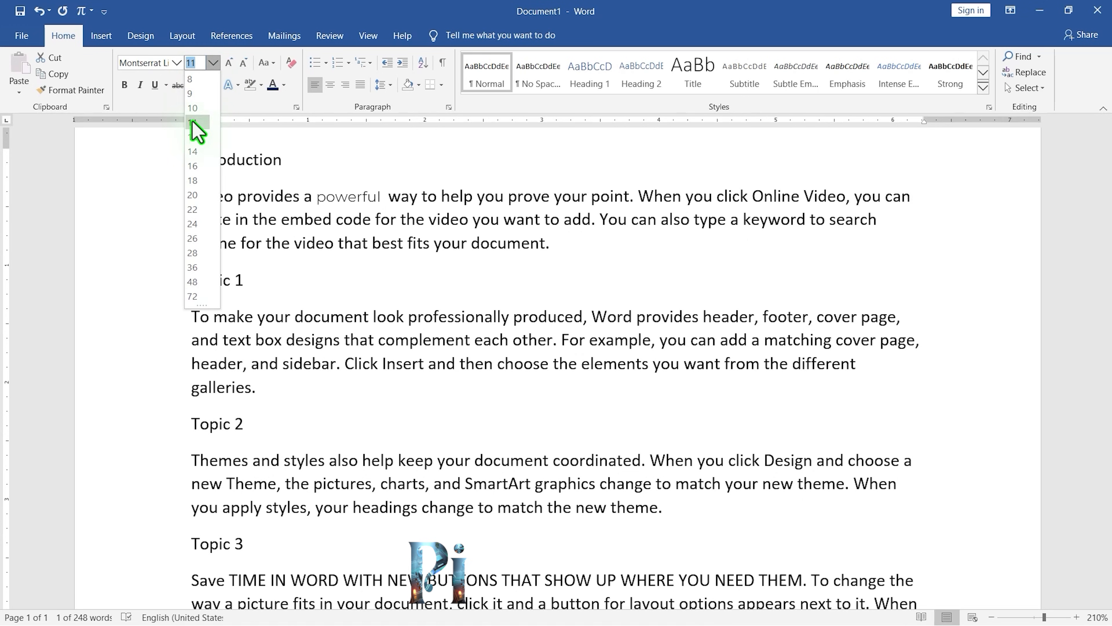
click(193, 297)
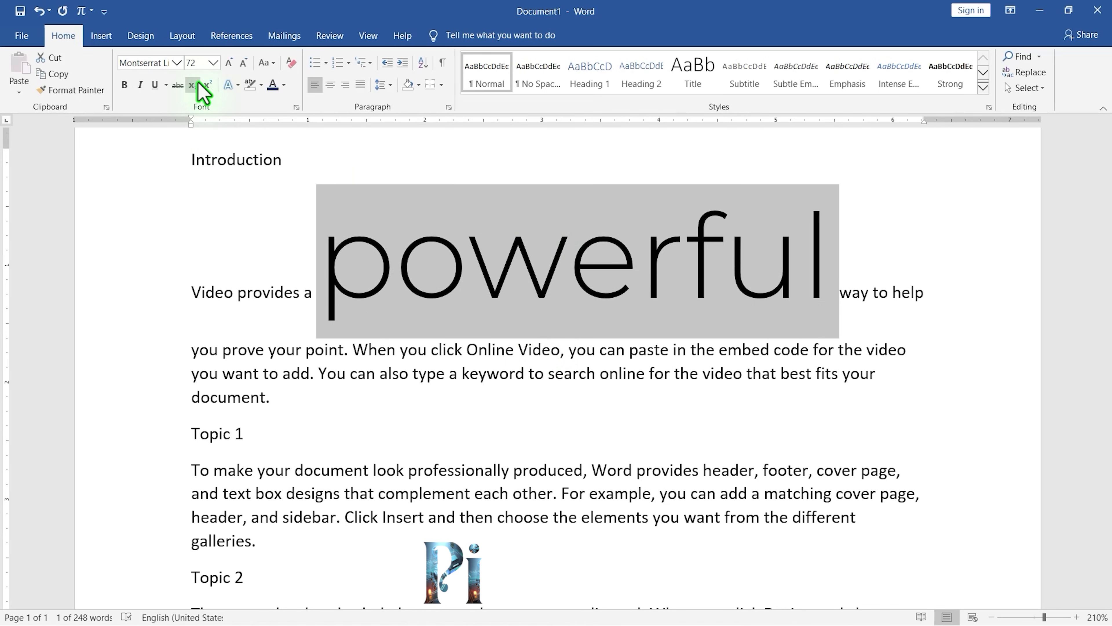
click(198, 62)
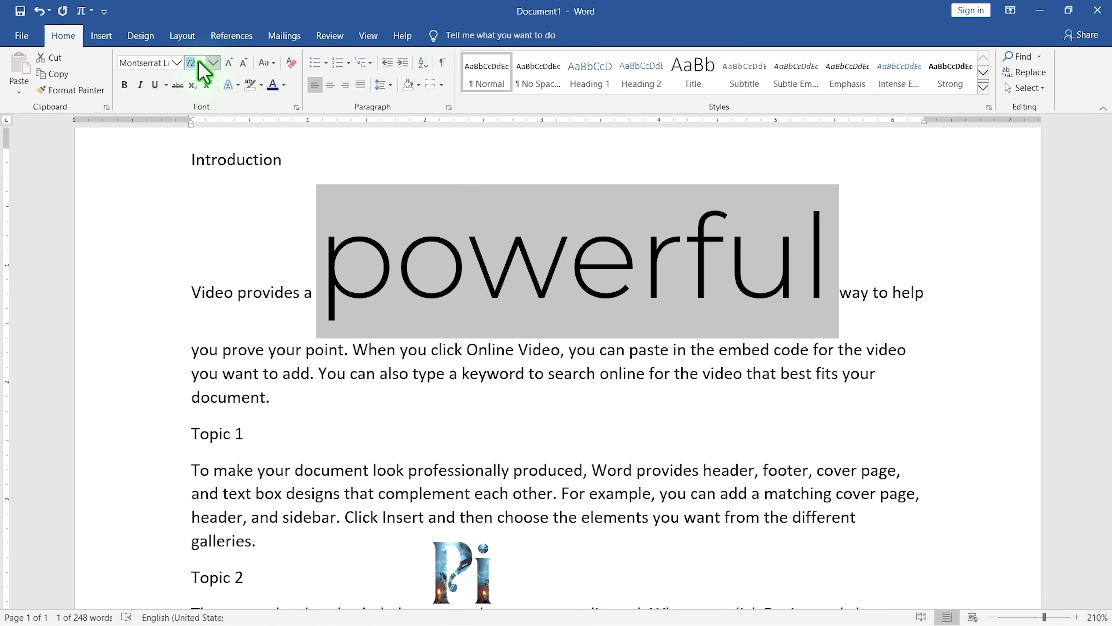
text(150)
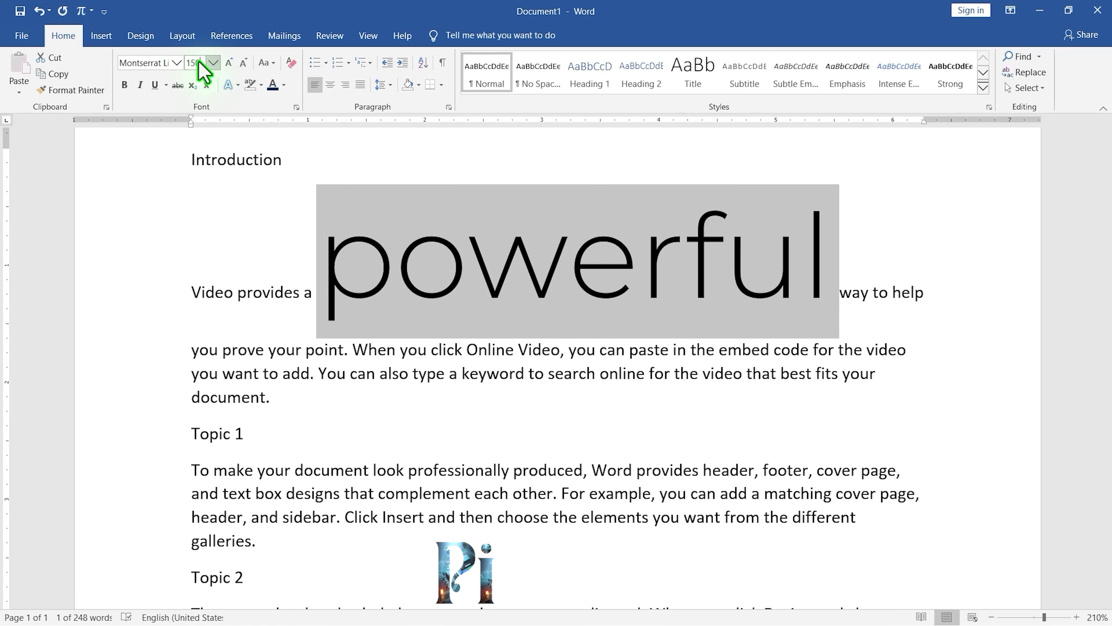
key(Return)
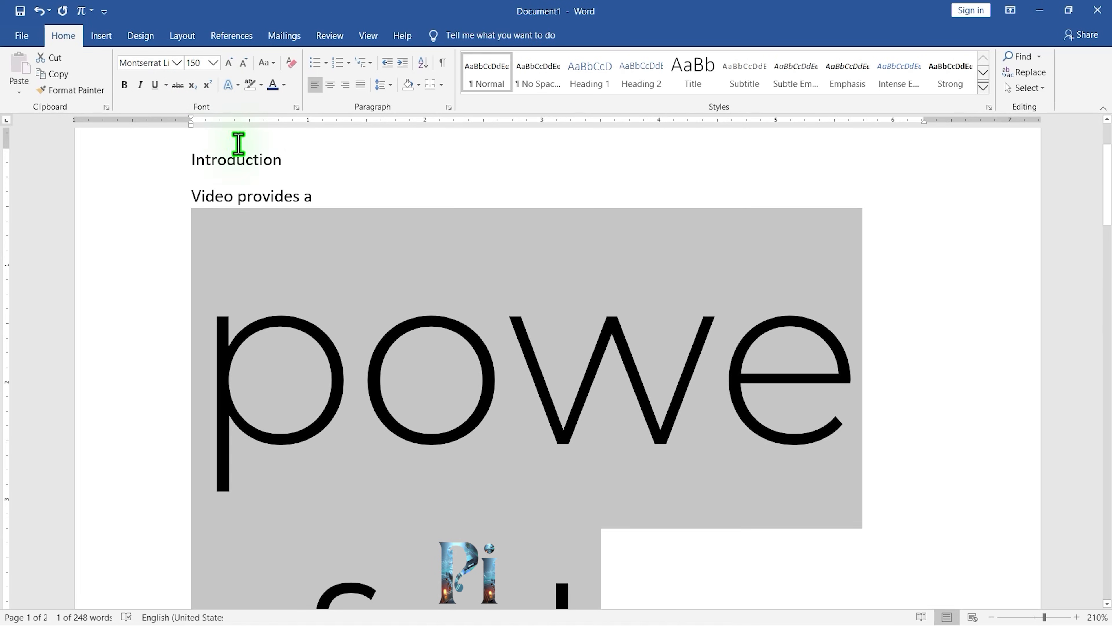
- Undo the oversized font settings and adjust the word "powerful" to font size 18
scroll(459, 350, down, 3)
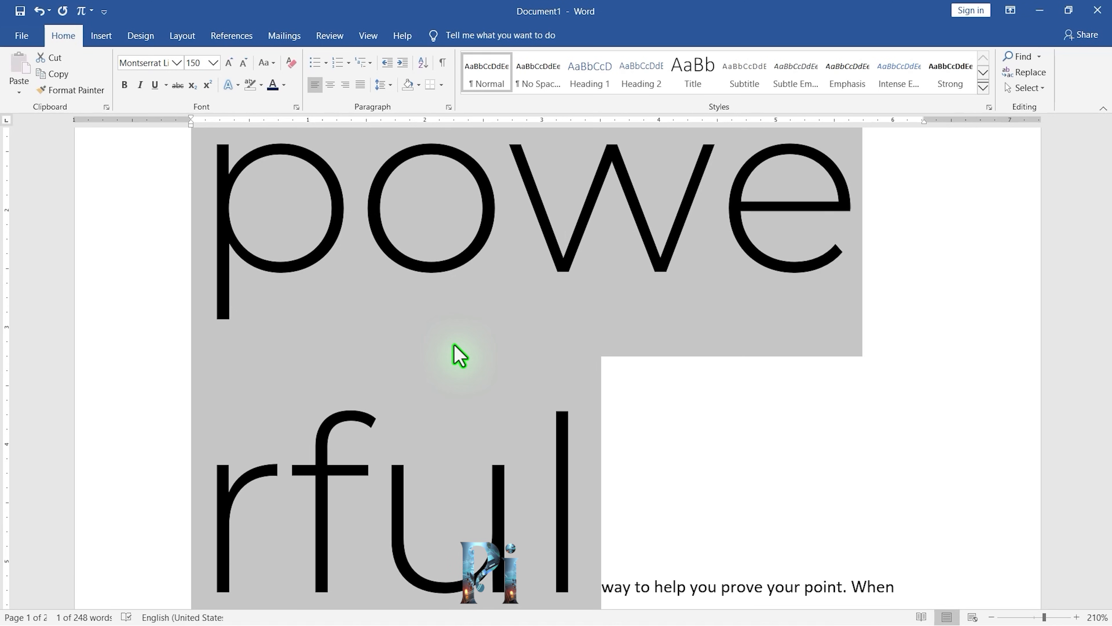
key(ctrl+z)
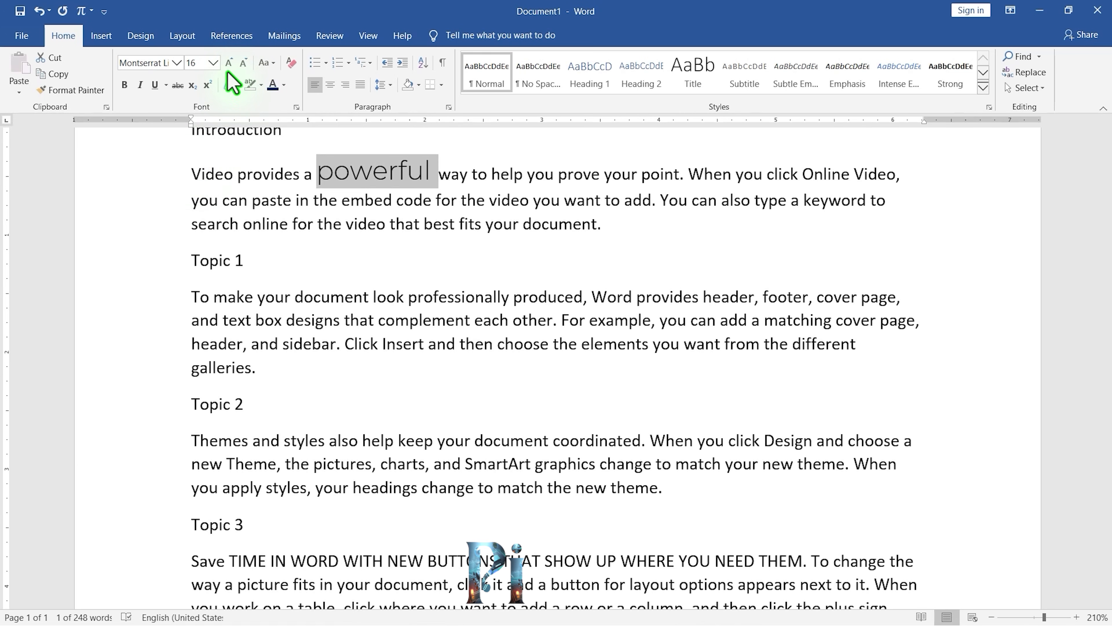
click(243, 65)
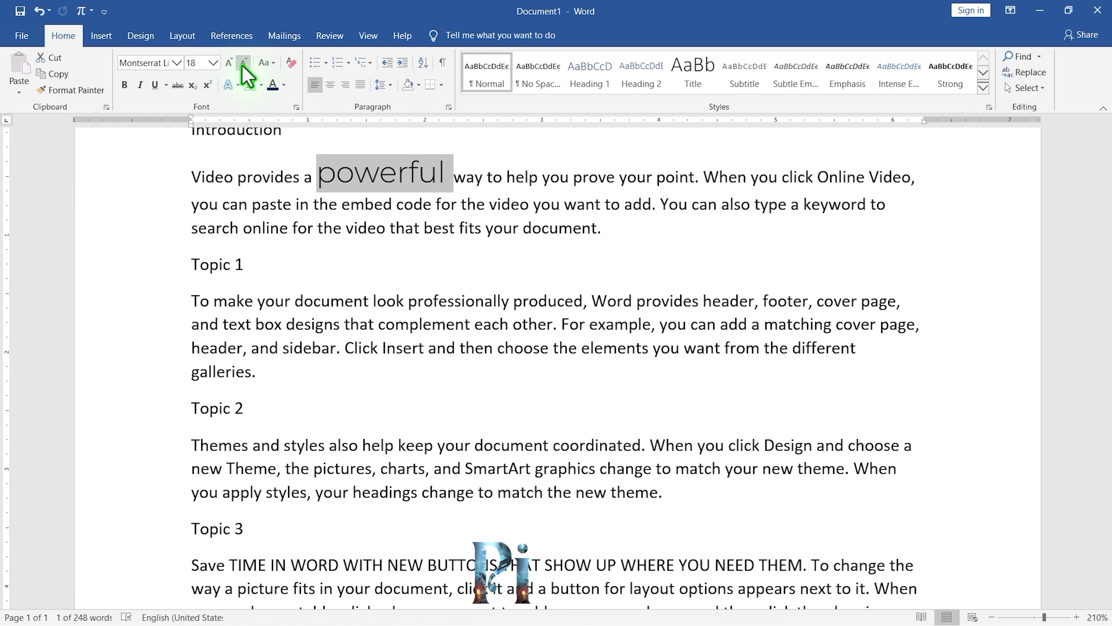
- Make the word "powerful" bold, italic and underlined, and deselect it
click(125, 85)
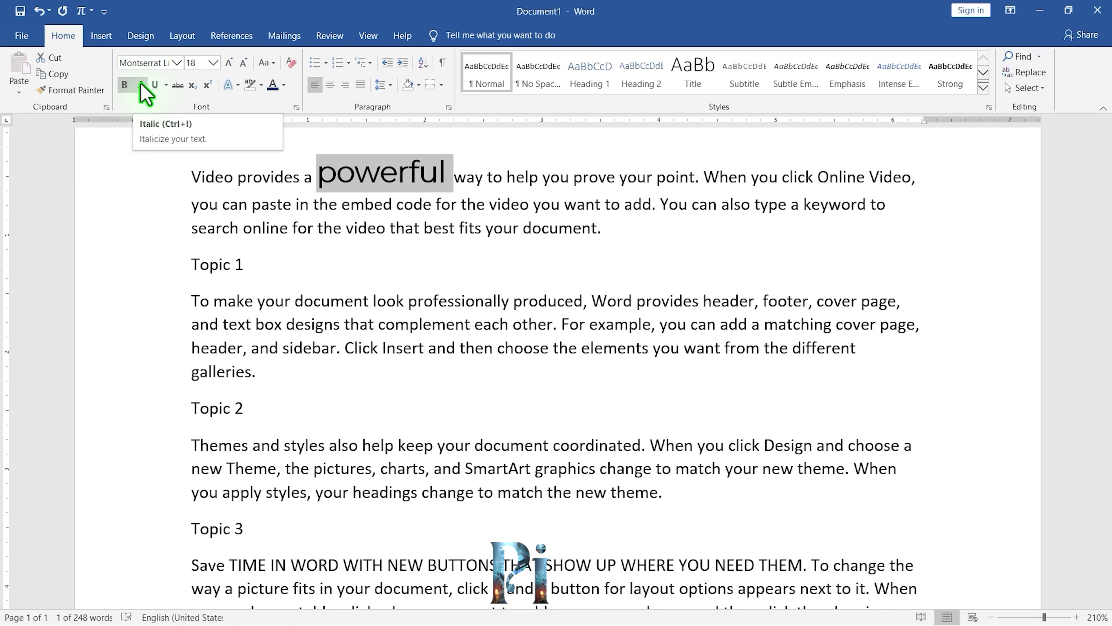
click(141, 84)
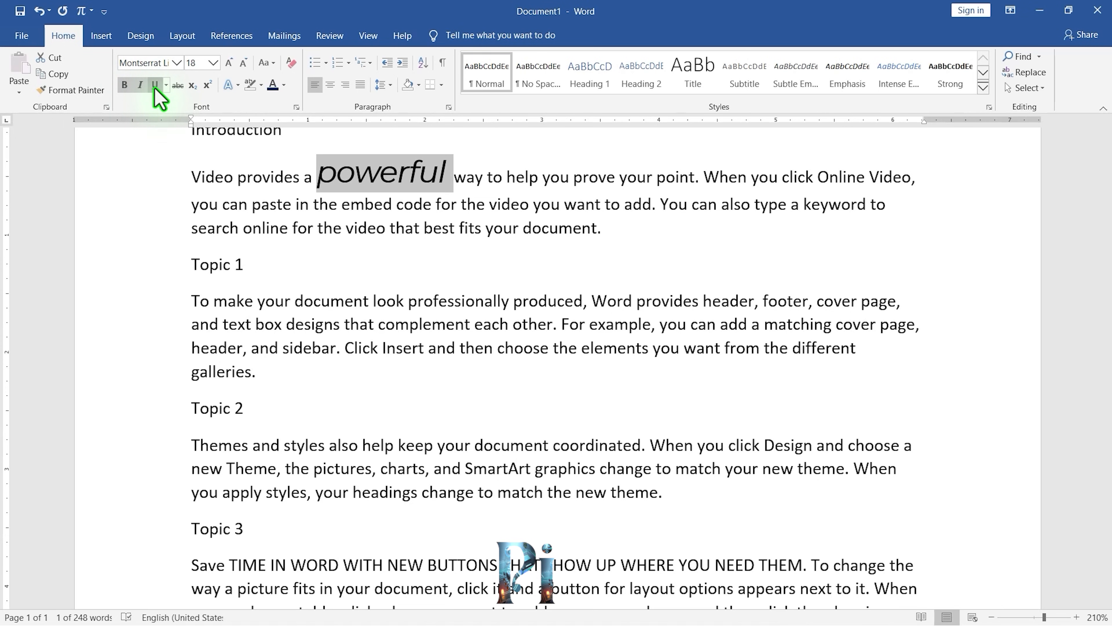
click(155, 88)
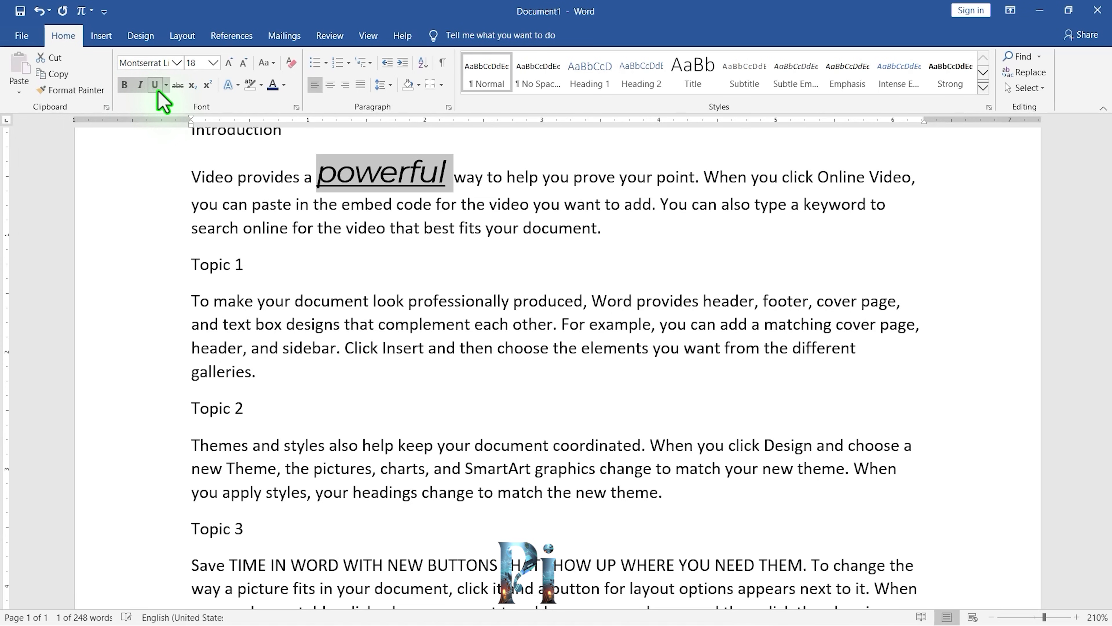
click(227, 226)
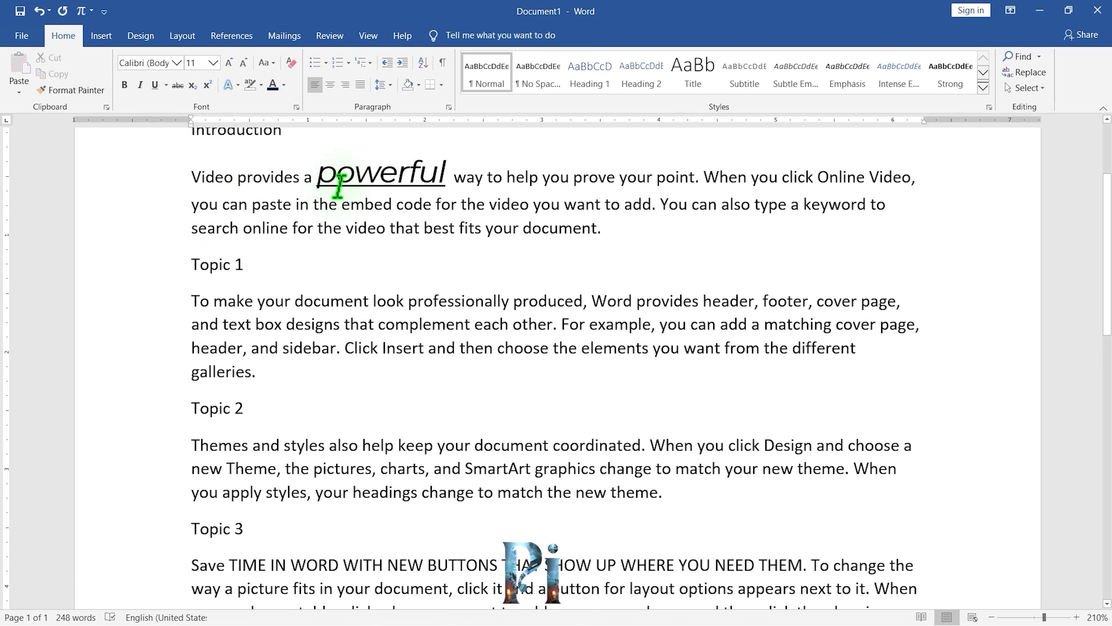
- Select the word "powerful" again and remove its bold and italic formatting
double_click(354, 177)
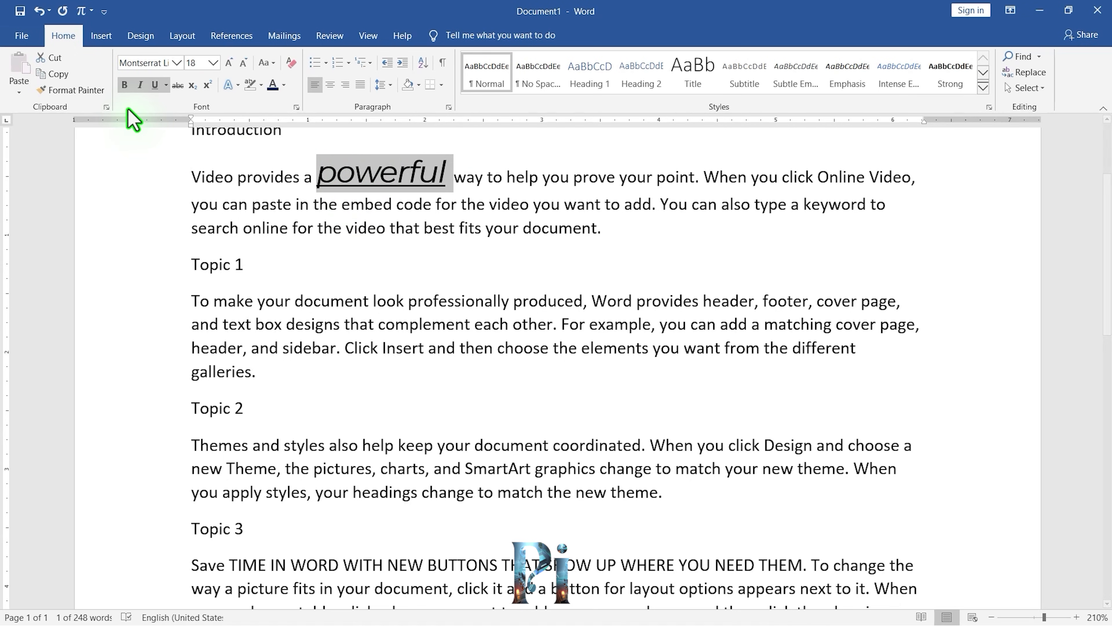
click(123, 85)
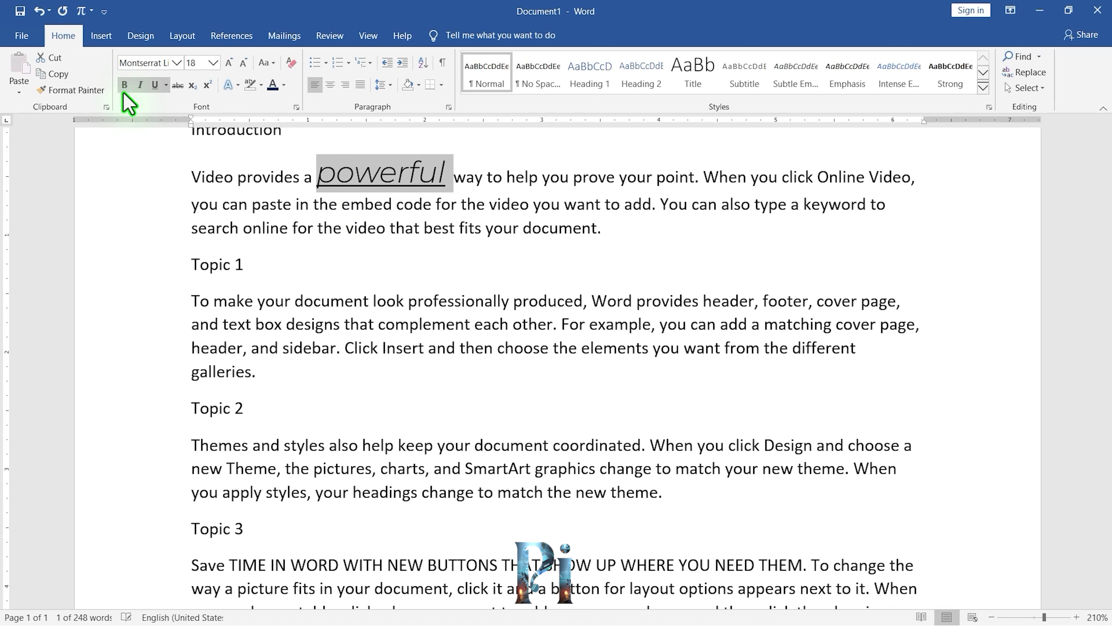
click(140, 88)
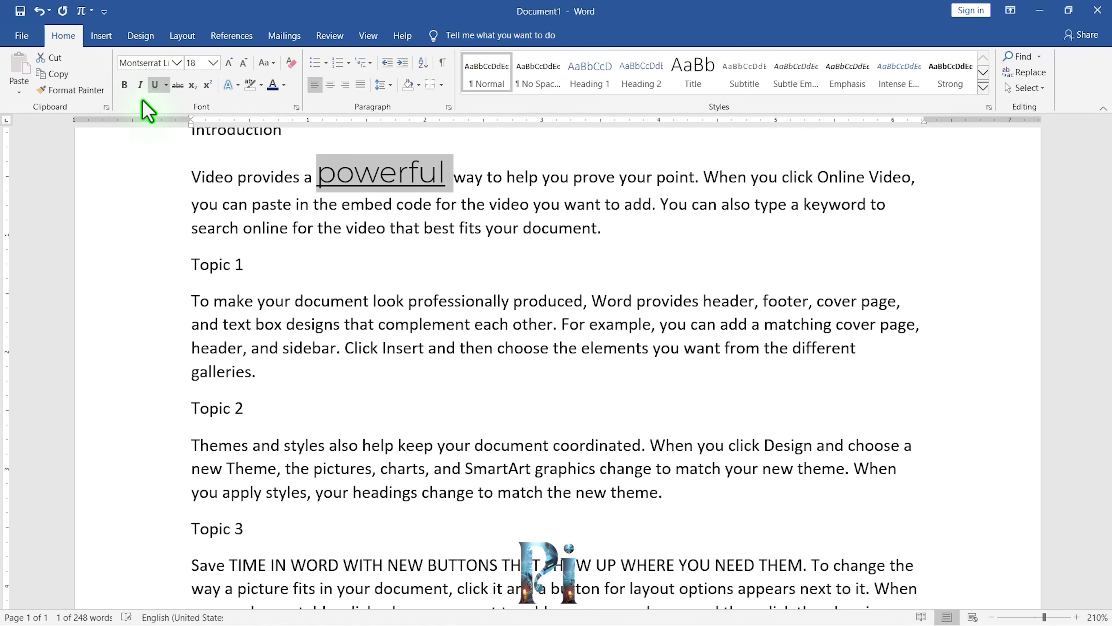
- Toggle the underline of the word "powerful" off and on, and change it to a dot-dash underline style
click(154, 85)
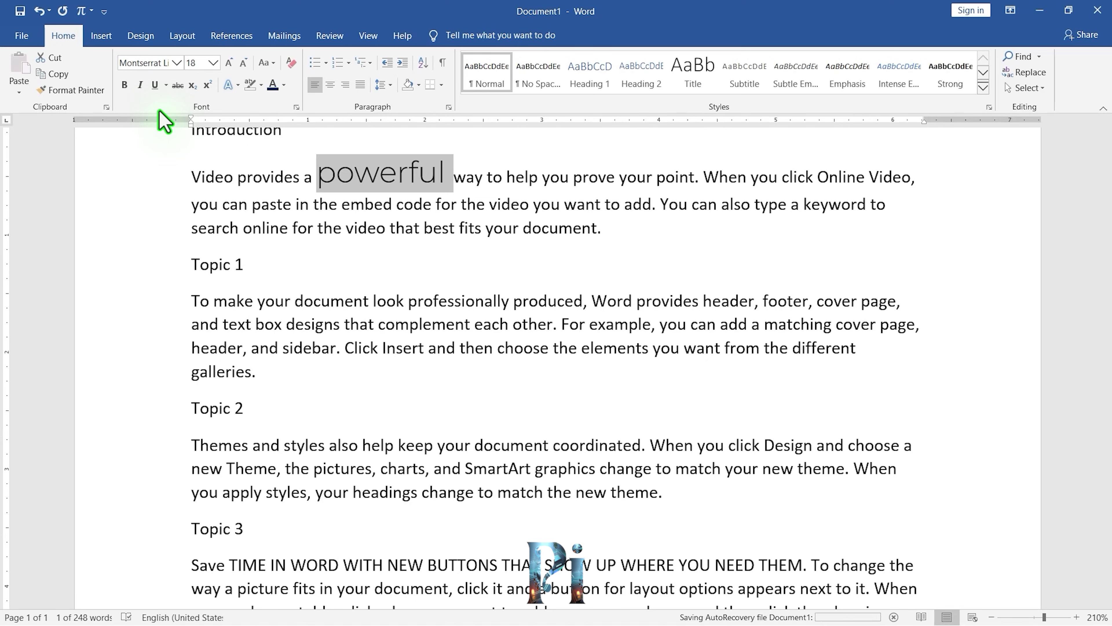
click(155, 86)
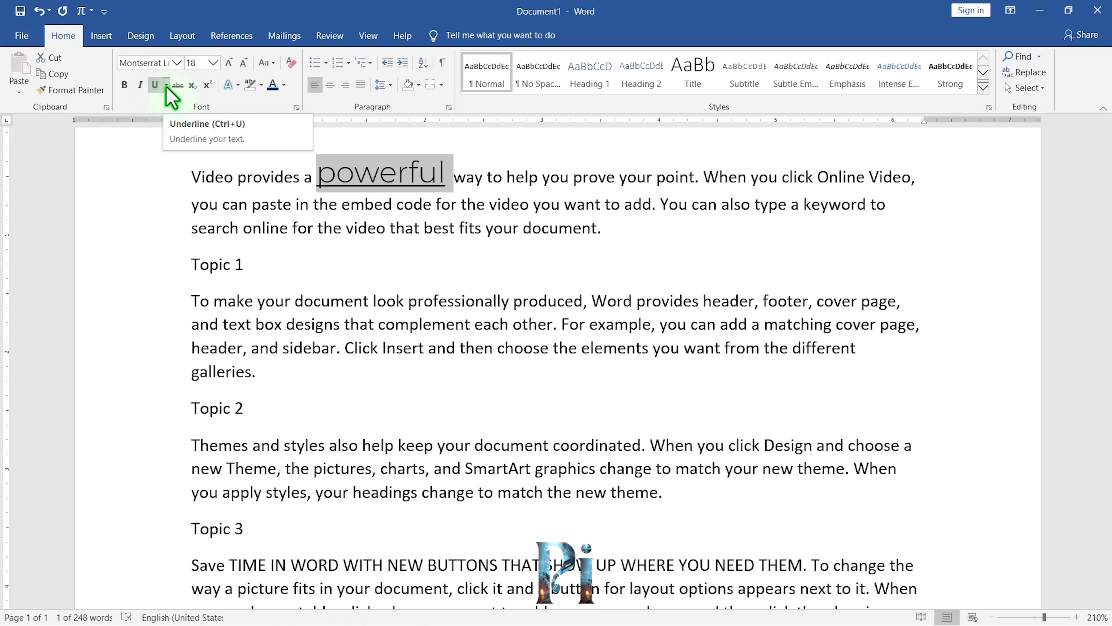
click(166, 85)
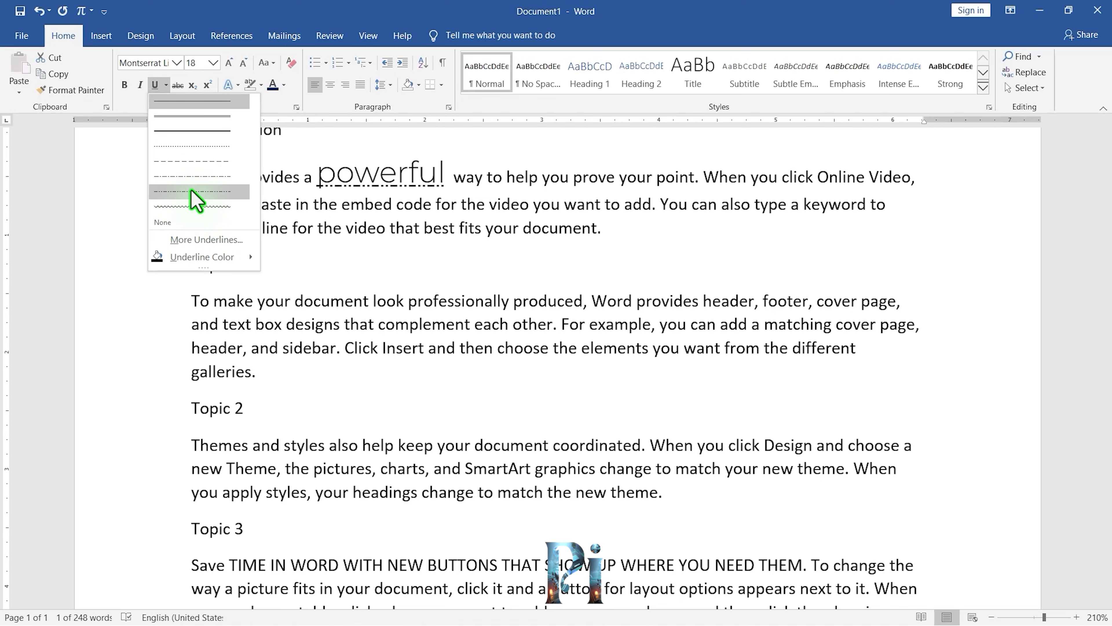
click(193, 176)
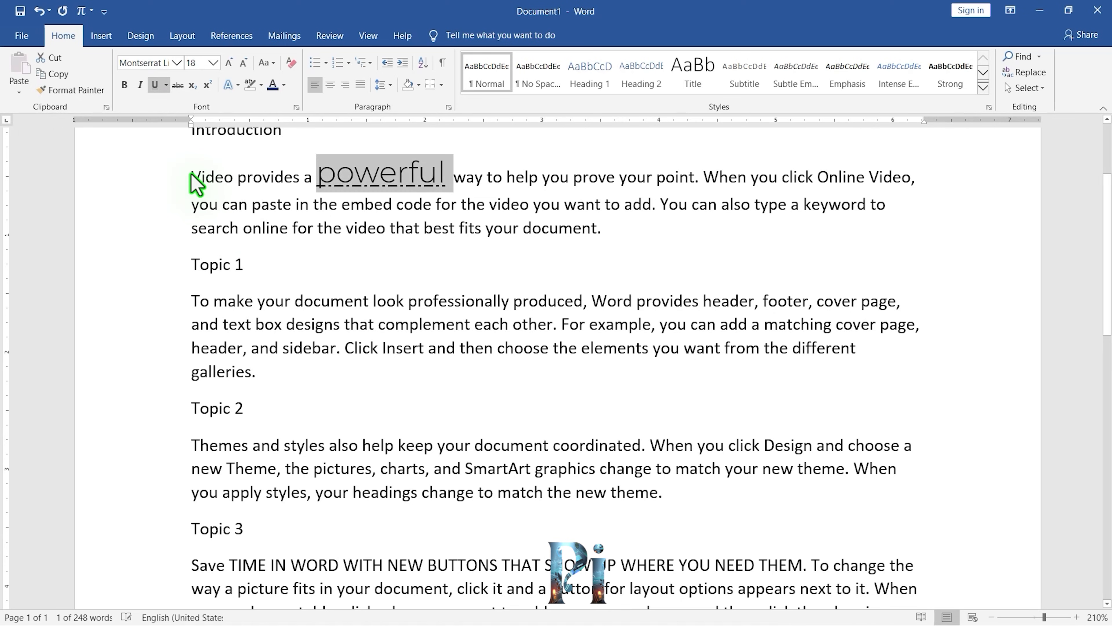
- Set the underline color of the word "powerful" to the standard light blue and deselect the word
click(166, 85)
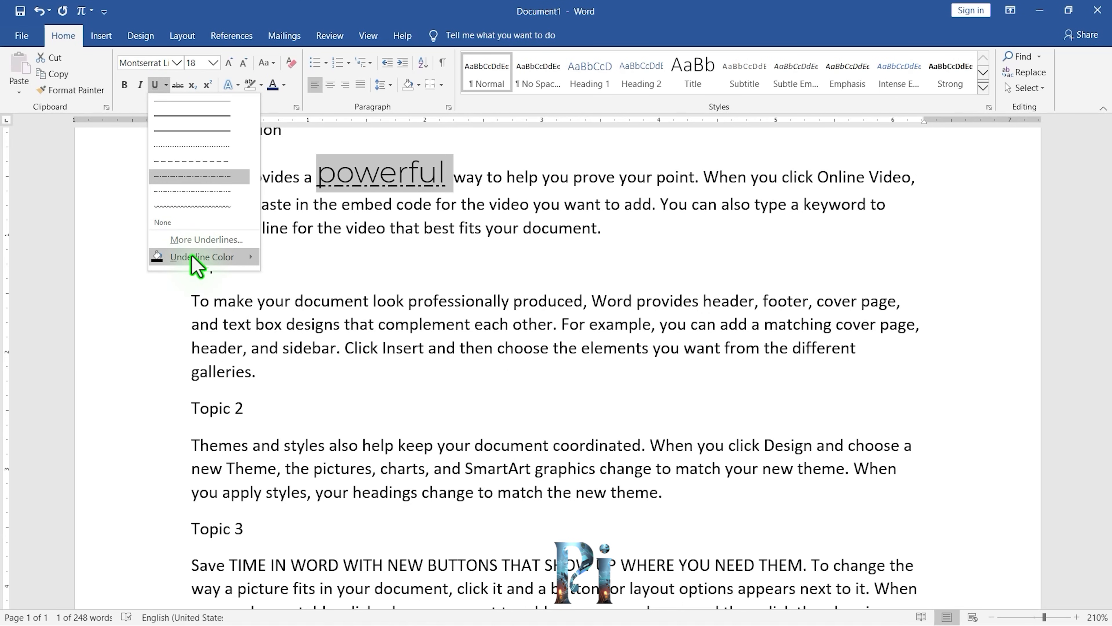
mouse_move(194, 263)
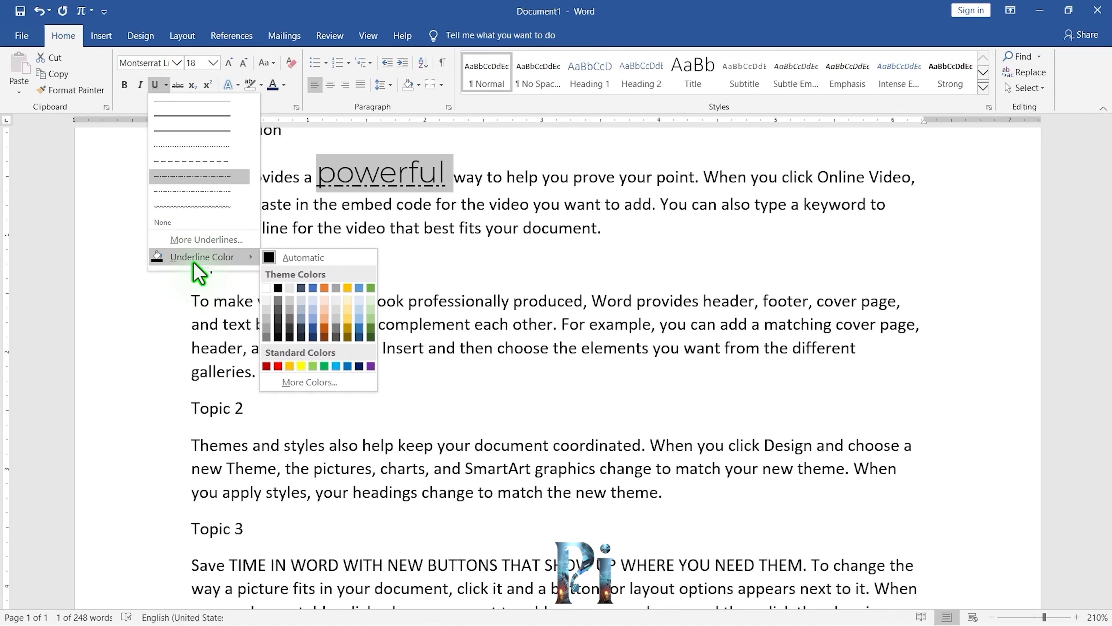
click(335, 366)
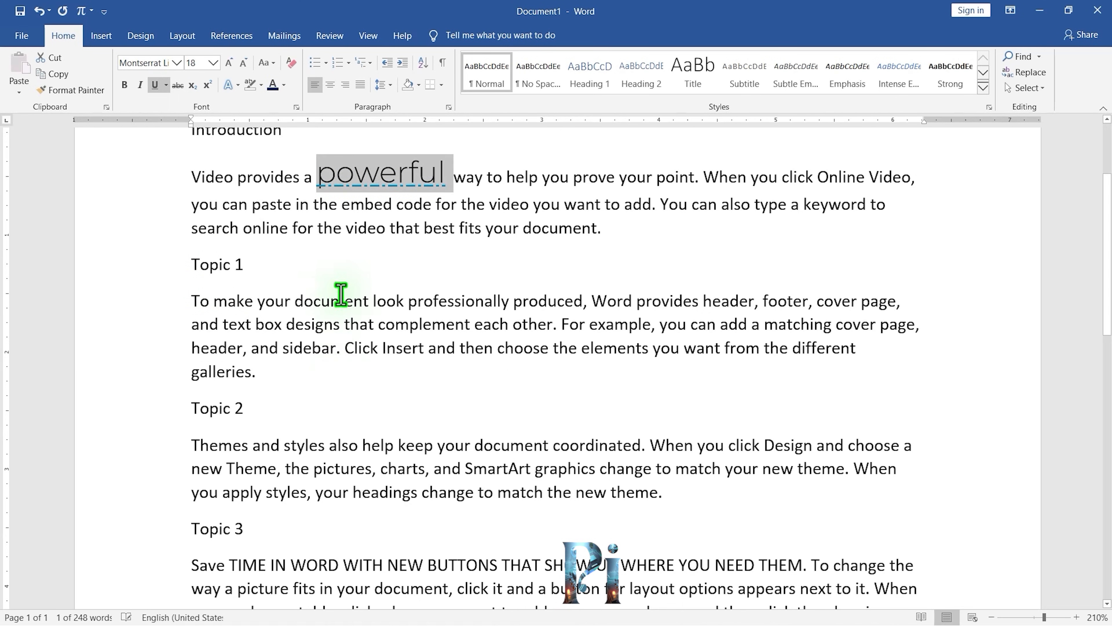
click(383, 276)
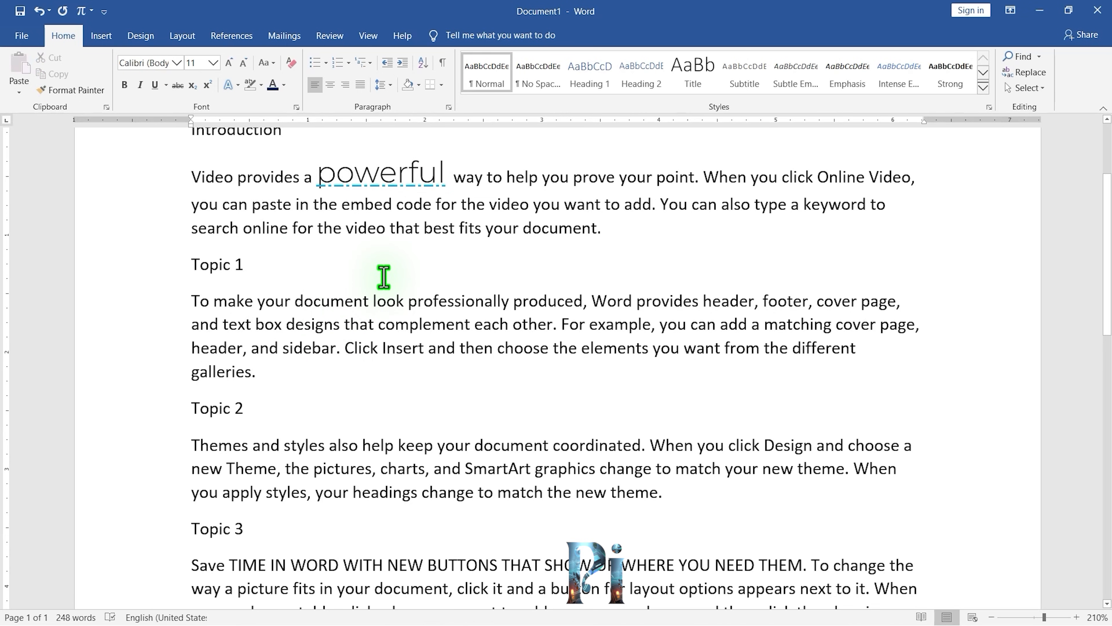
- Reset the underline of "powerful" to a single line in the automatic color, and remove the underline
double_click(350, 178)
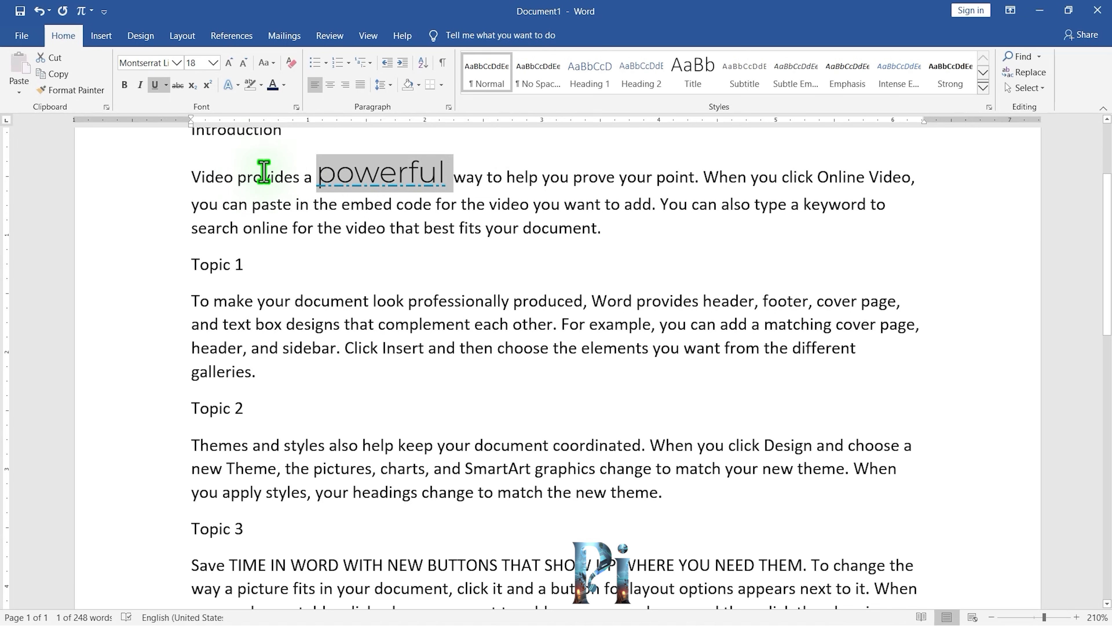
click(166, 85)
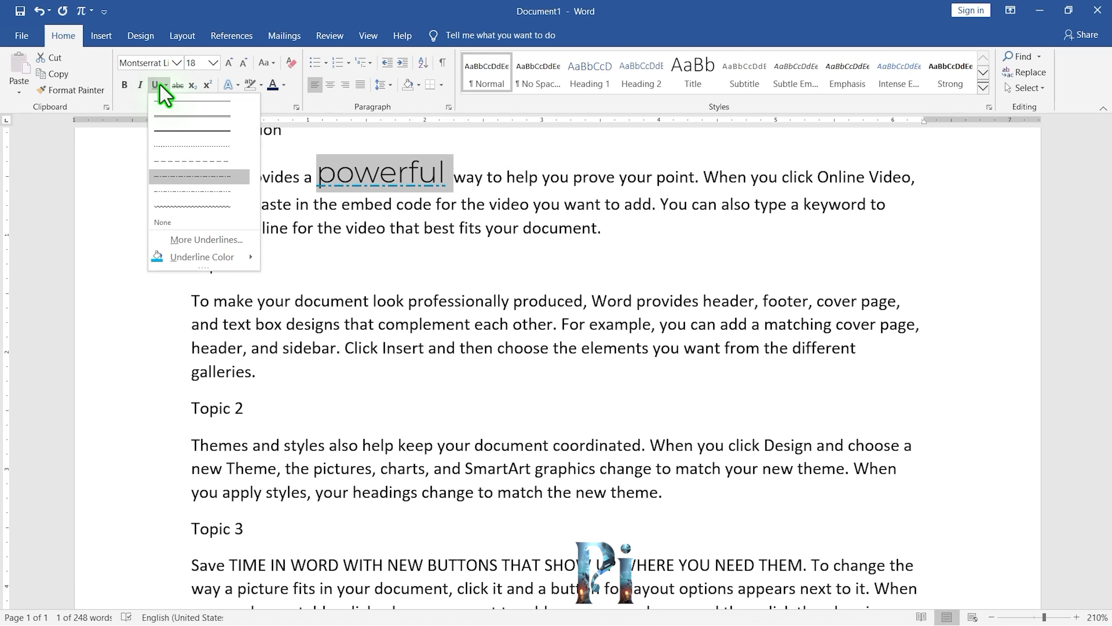
click(184, 105)
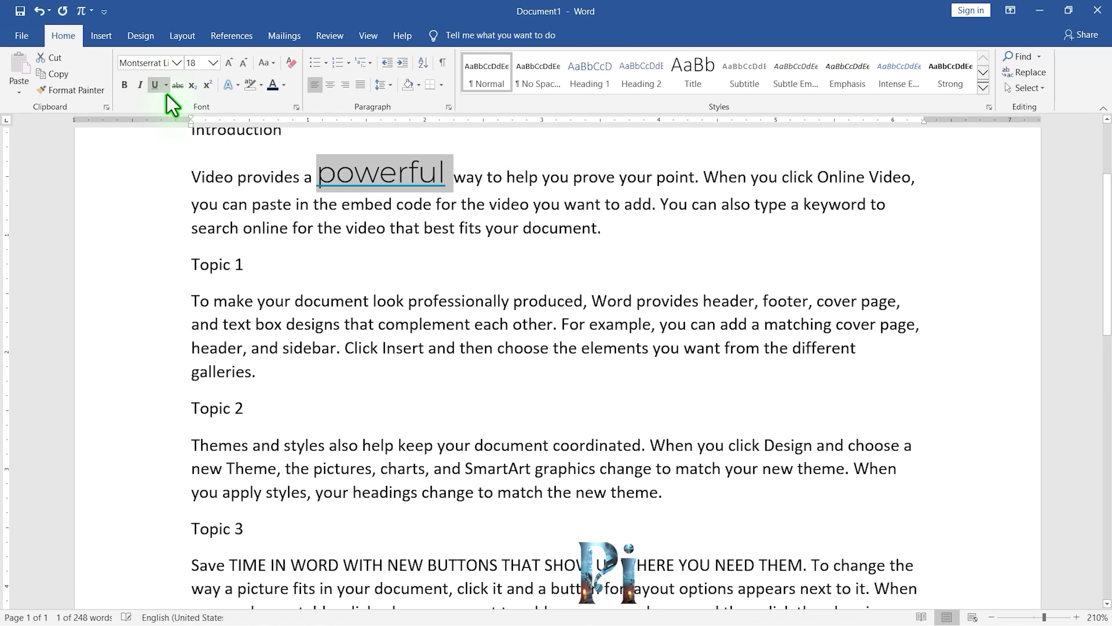
click(166, 85)
mouse_move(178, 258)
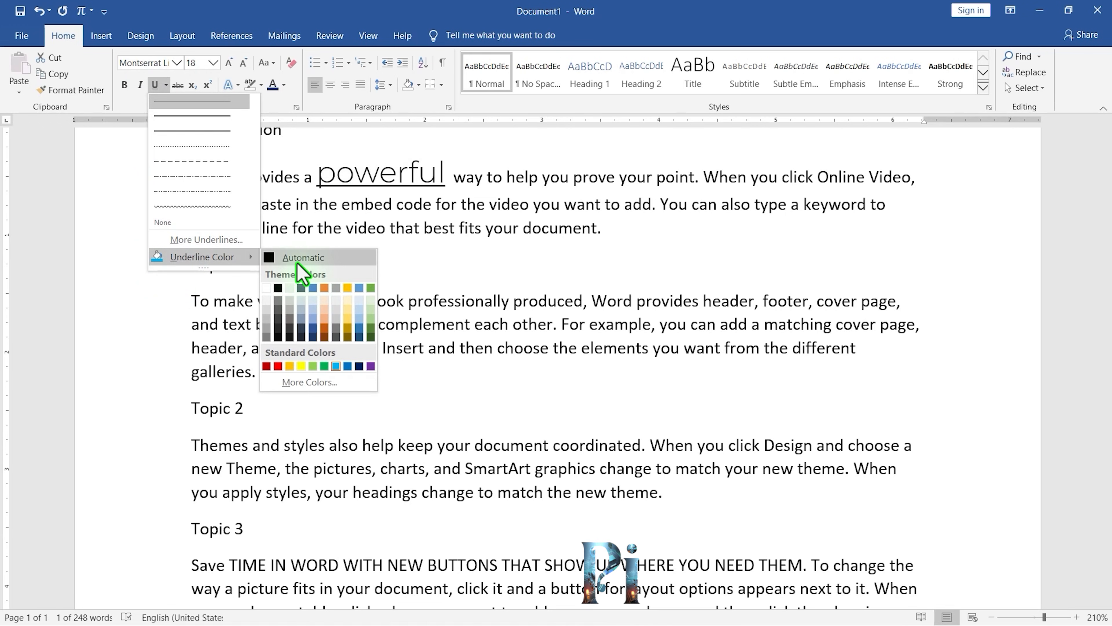
click(270, 259)
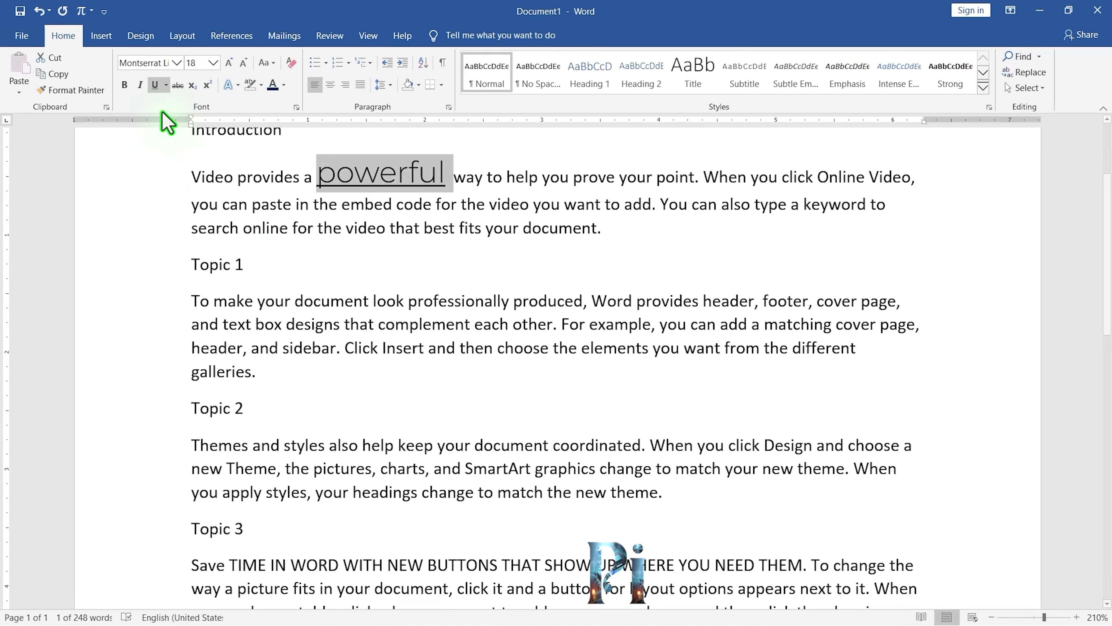
click(155, 85)
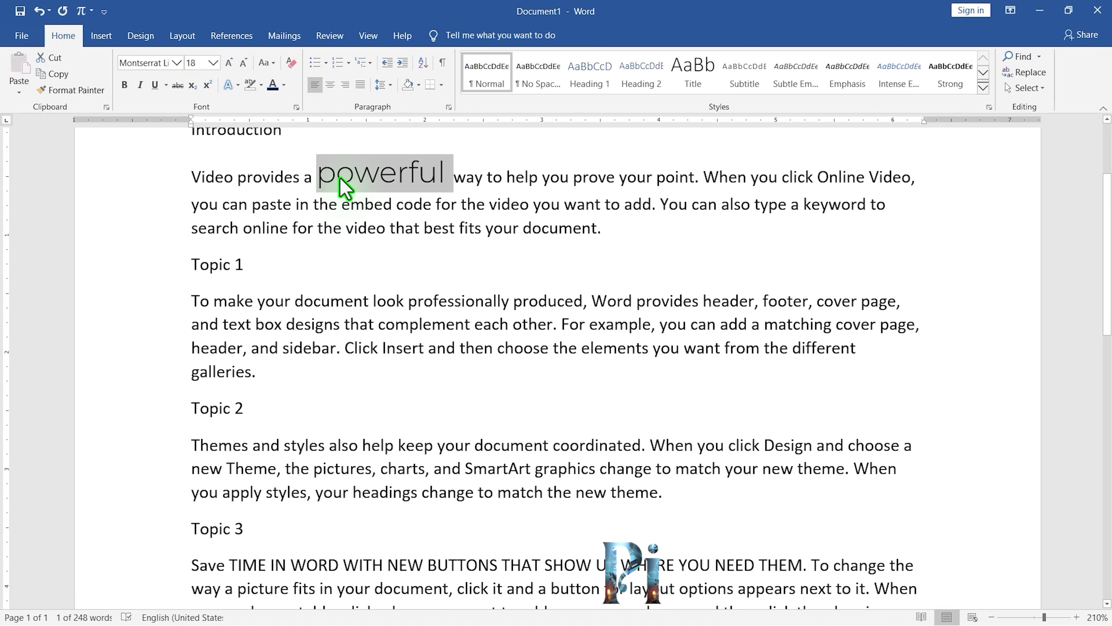
- Try strikethrough on the word "powerful" and remove it again
click(177, 85)
click(467, 205)
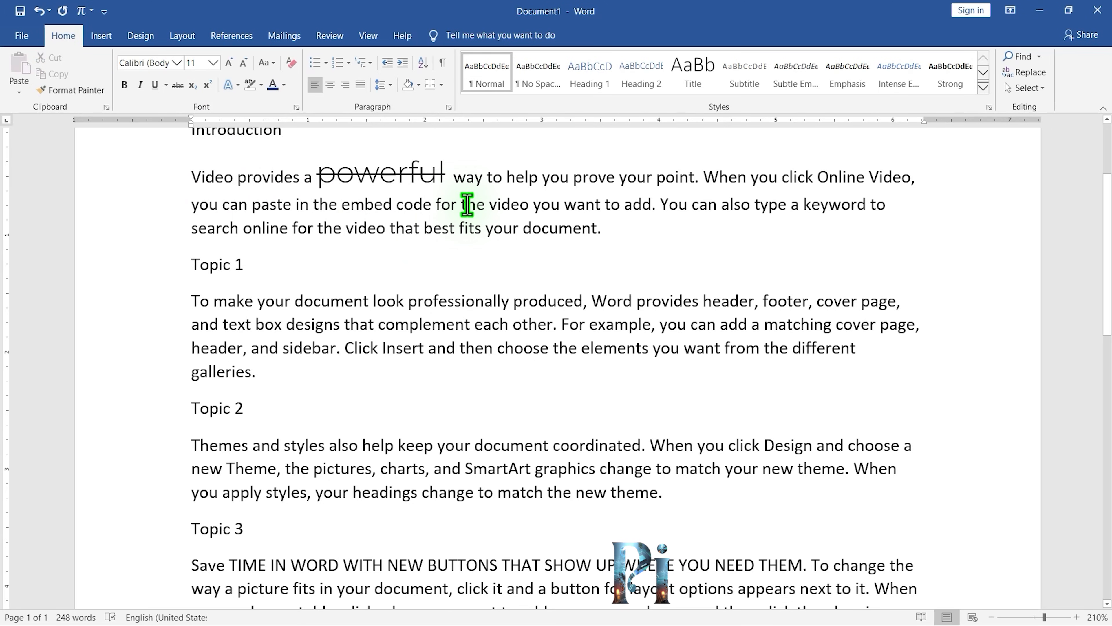
click(360, 177)
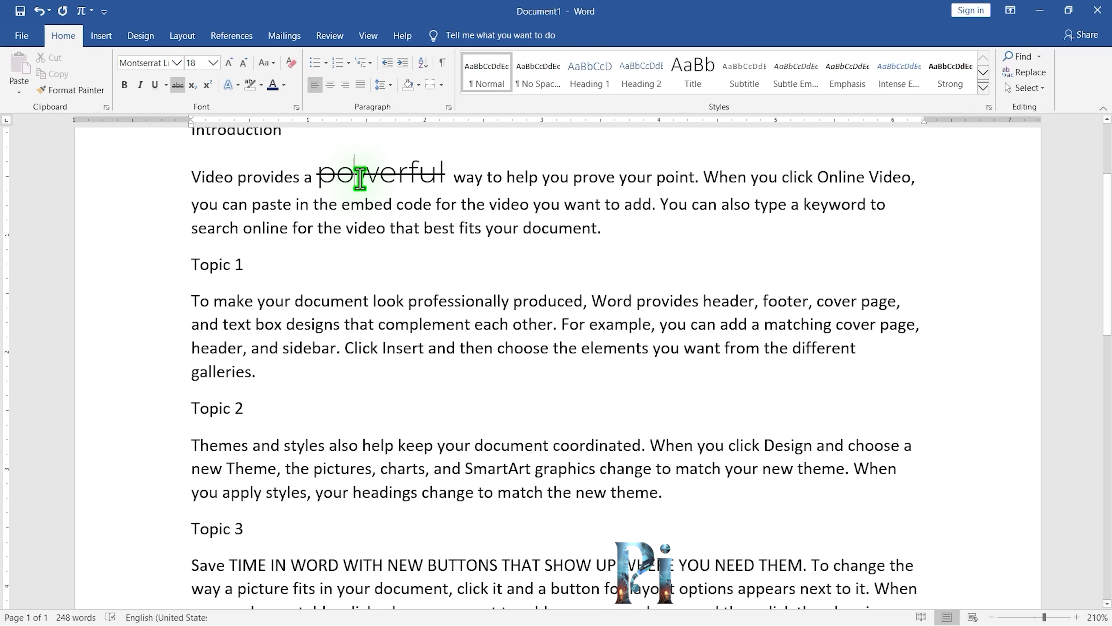
double_click(359, 178)
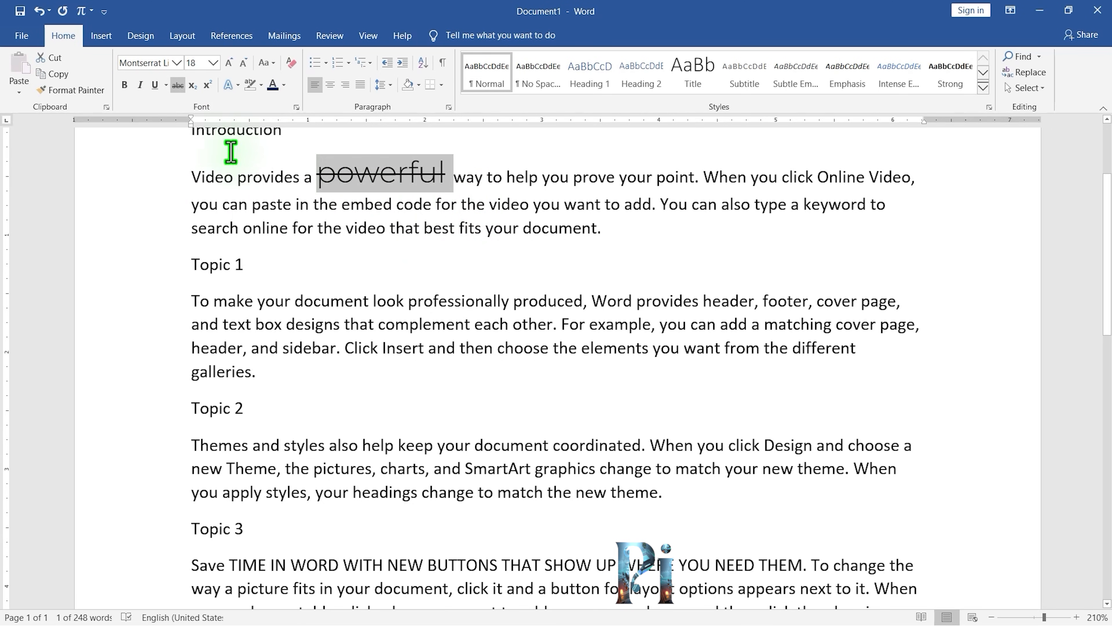
click(177, 85)
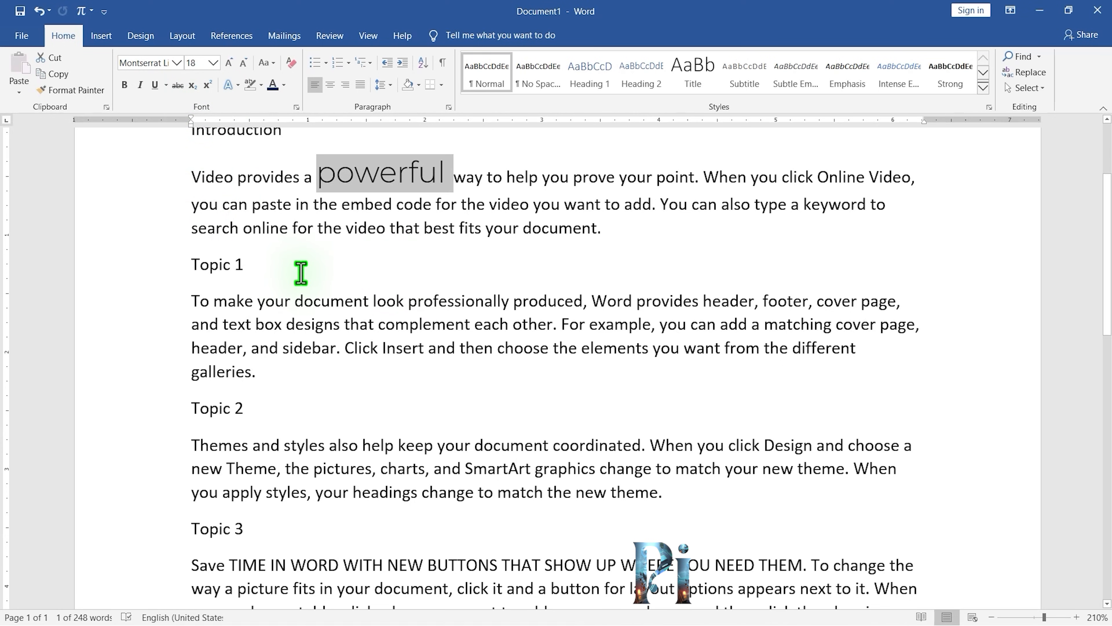
- Add "H2O" at font size 18 on a new line below the Topic 4 paragraph, with the 2 as subscript
scroll(309, 276, down, 8)
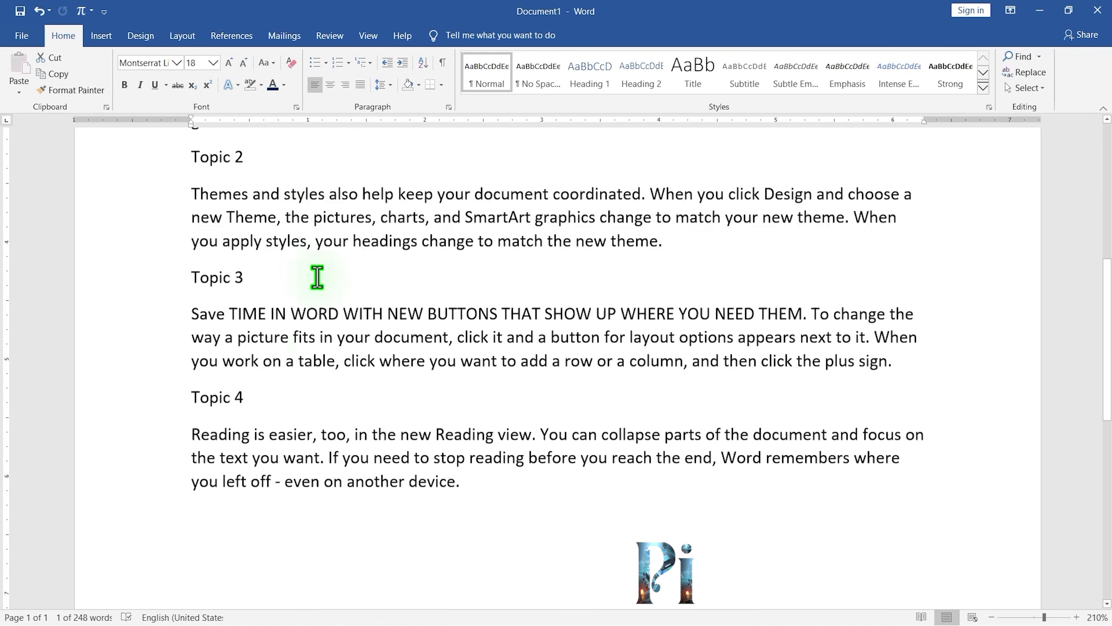
click(528, 372)
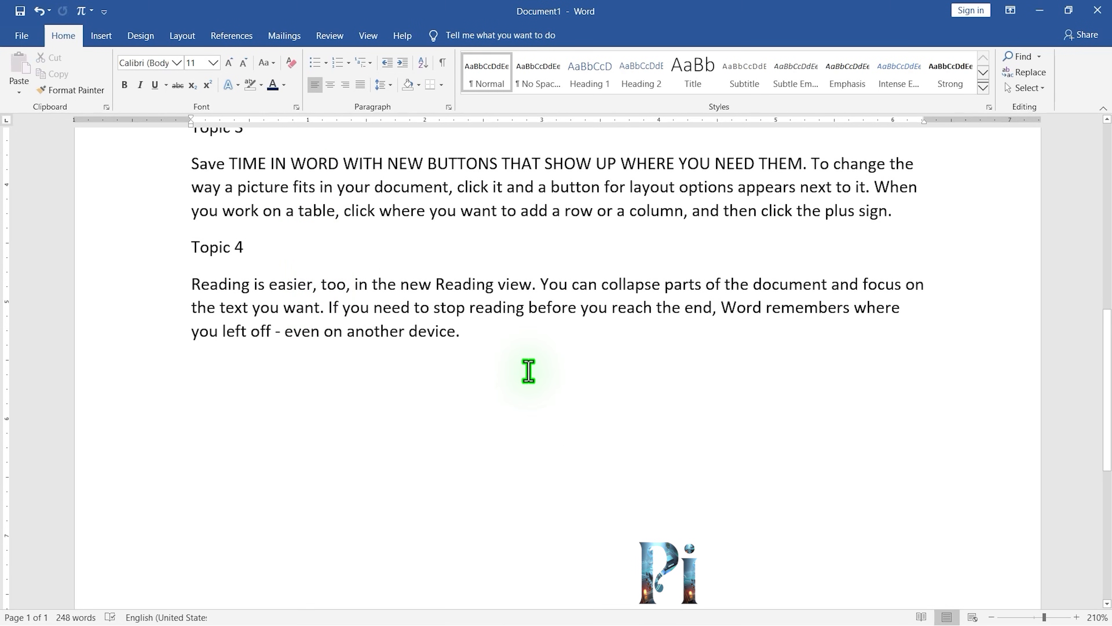
key(Return)
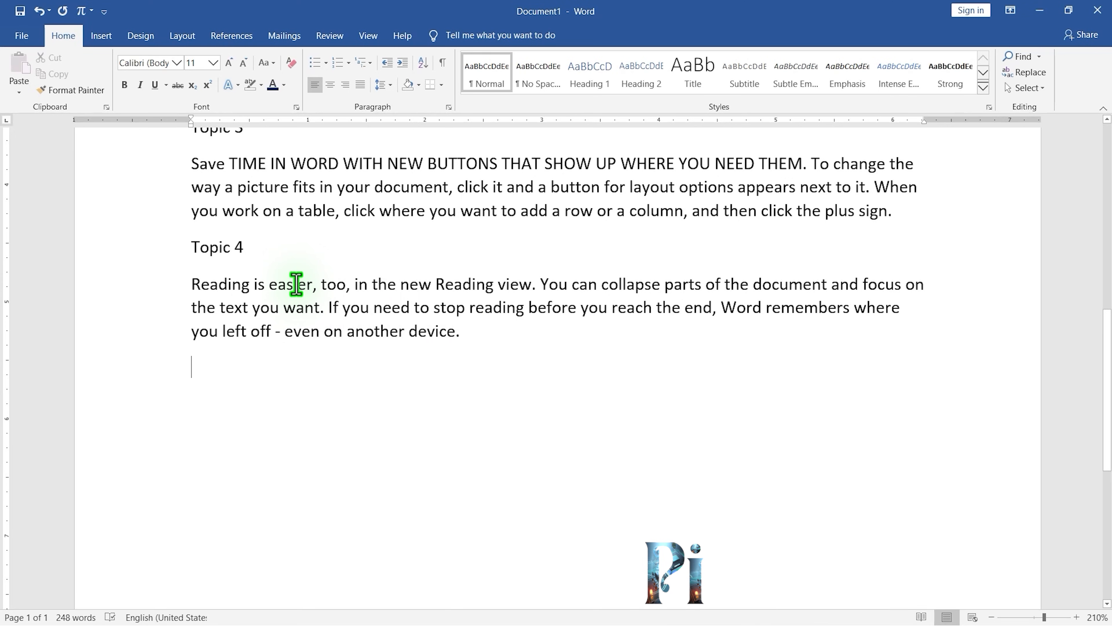
text(H2O)
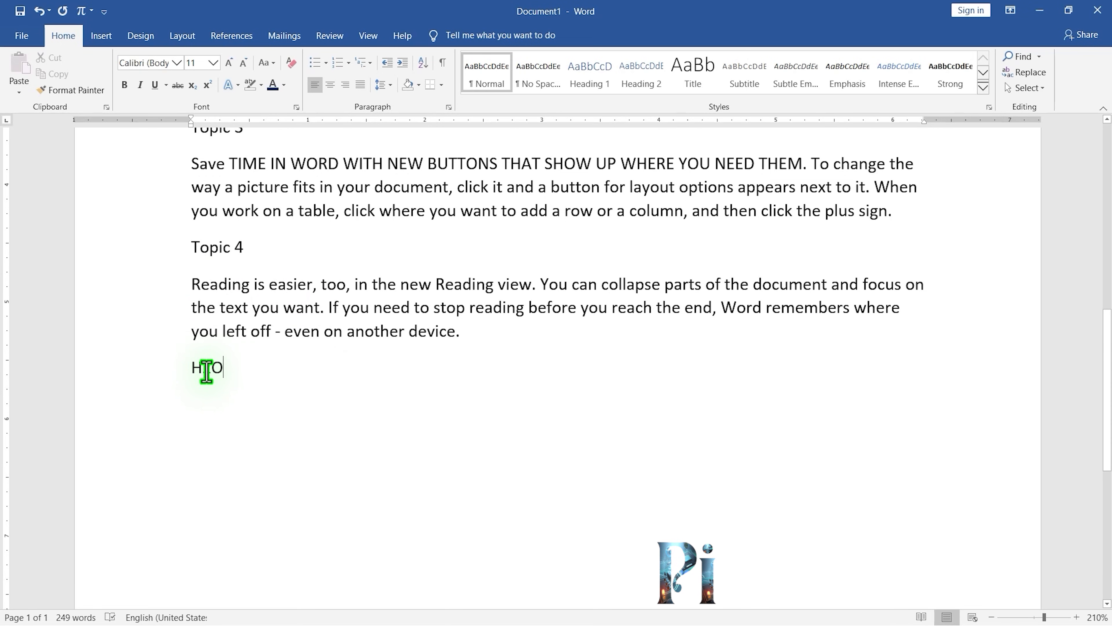
drag(212, 371, 203, 373)
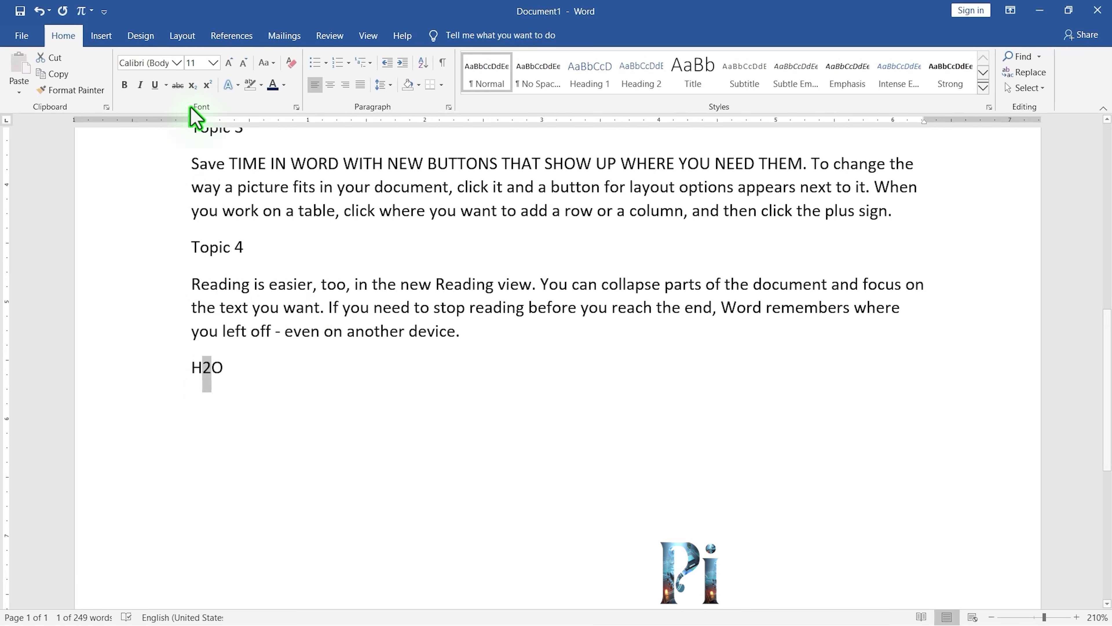
click(193, 86)
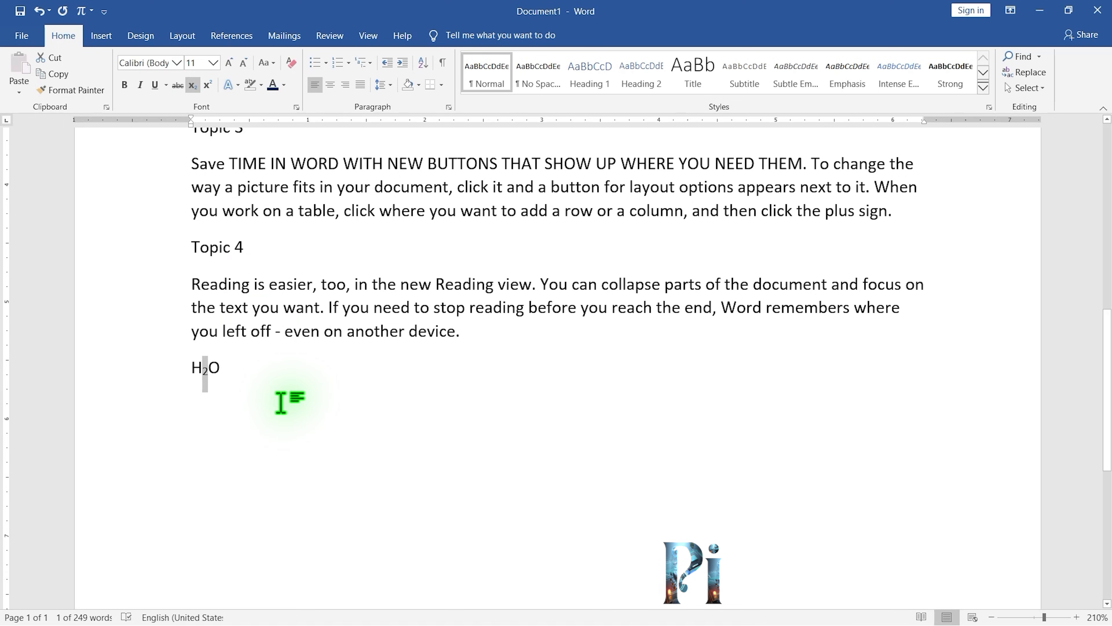
click(281, 402)
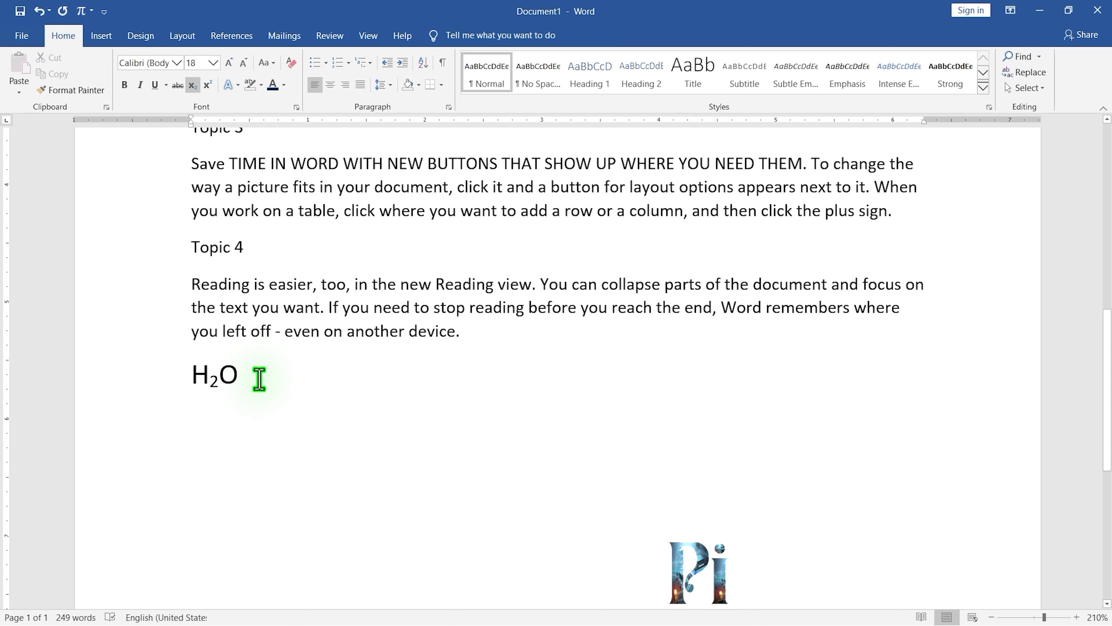
- Add "10th" after the H2O text and format the "th" as superscript
click(258, 379)
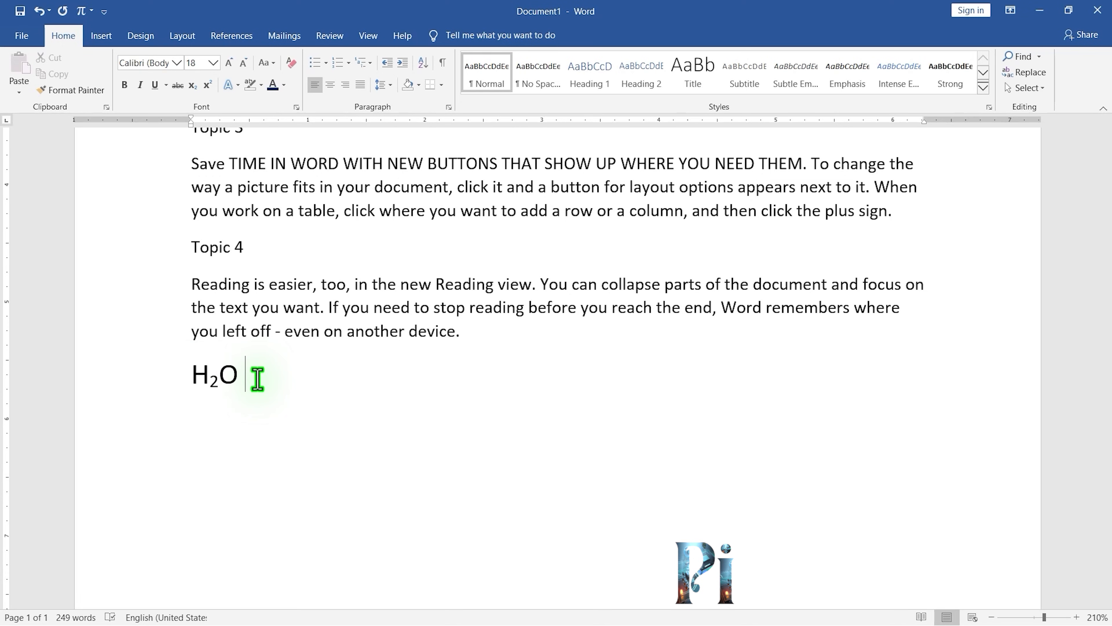
text(10th)
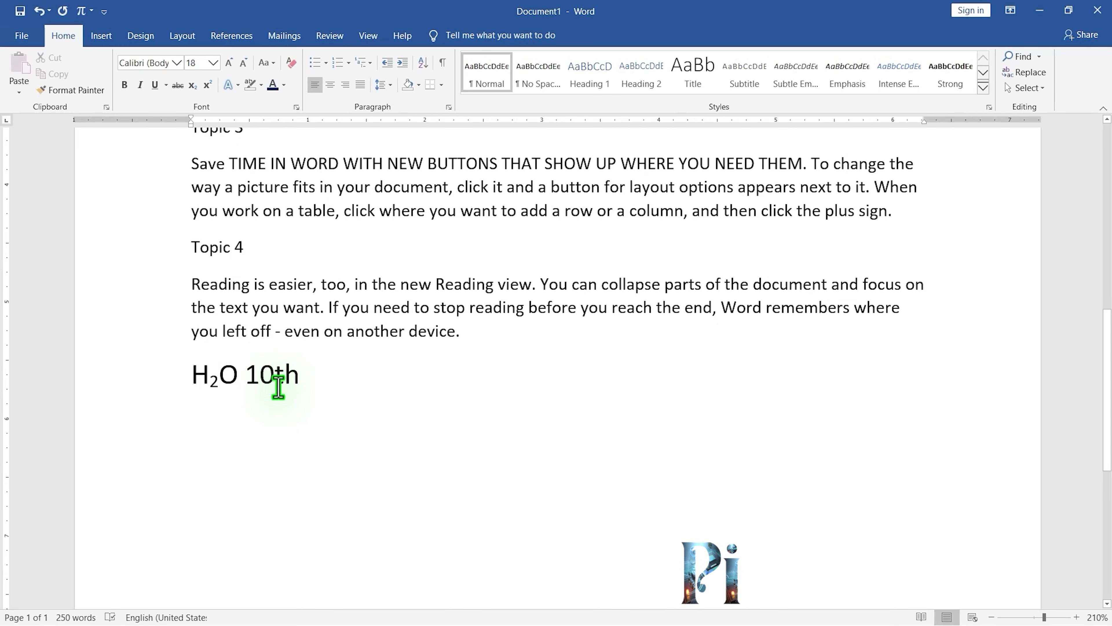
drag(272, 381, 292, 379)
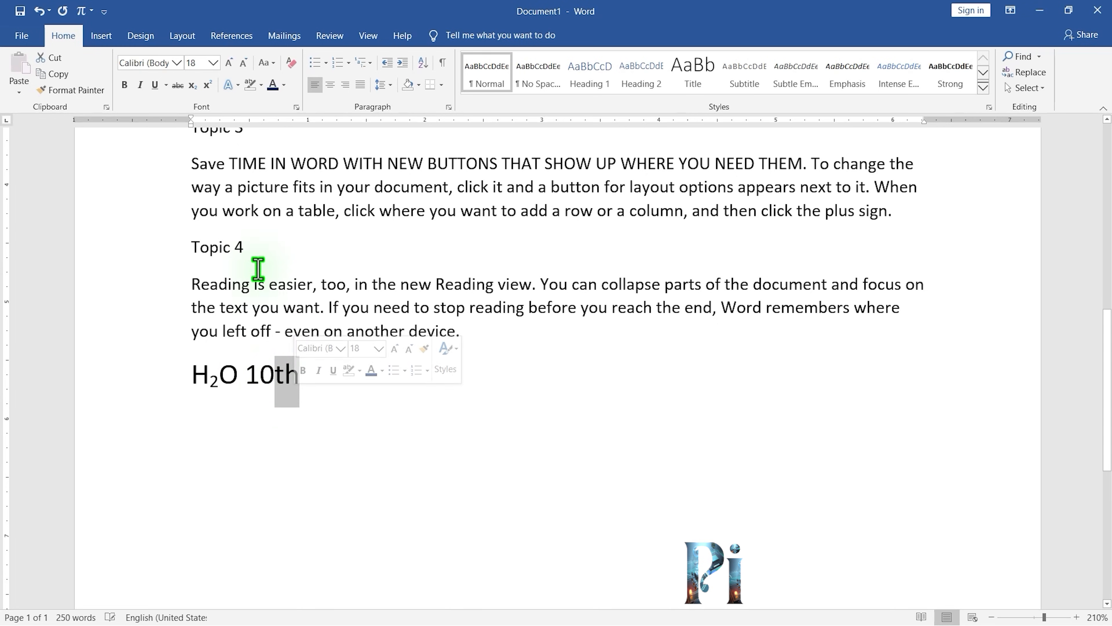
click(209, 86)
click(323, 406)
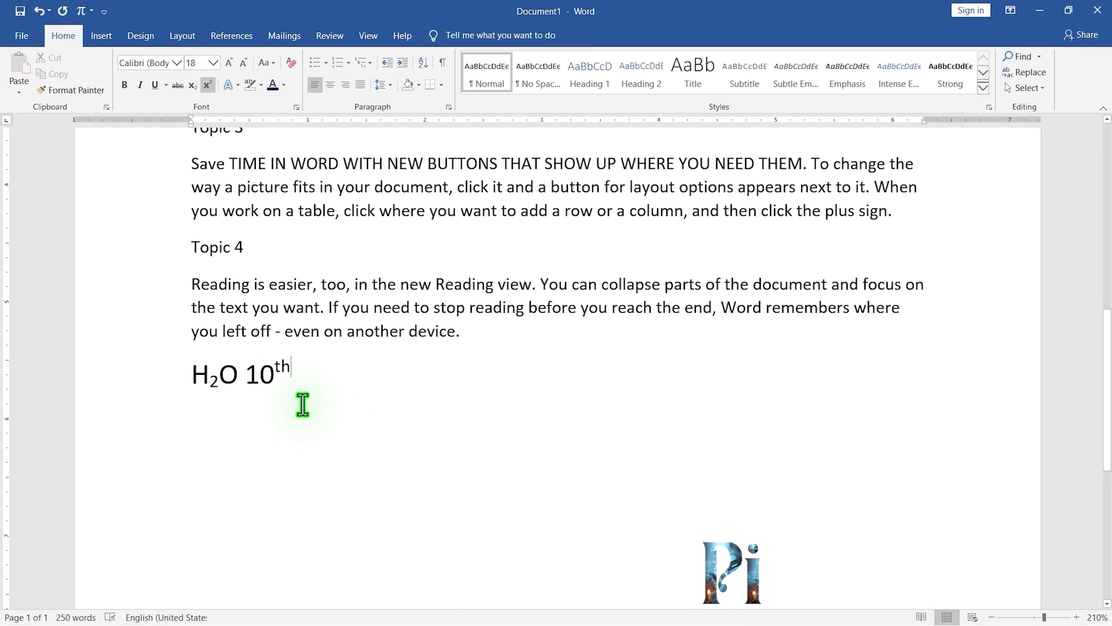
- Turn off superscript and add the word "Hello" in normal text after "10th"
click(210, 85)
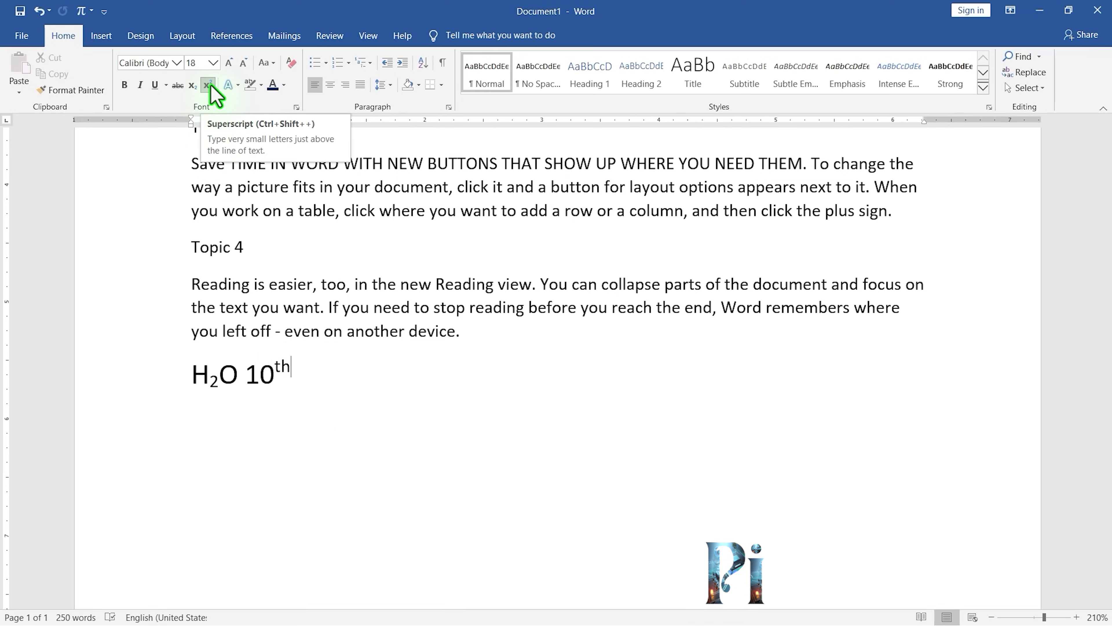
click(210, 85)
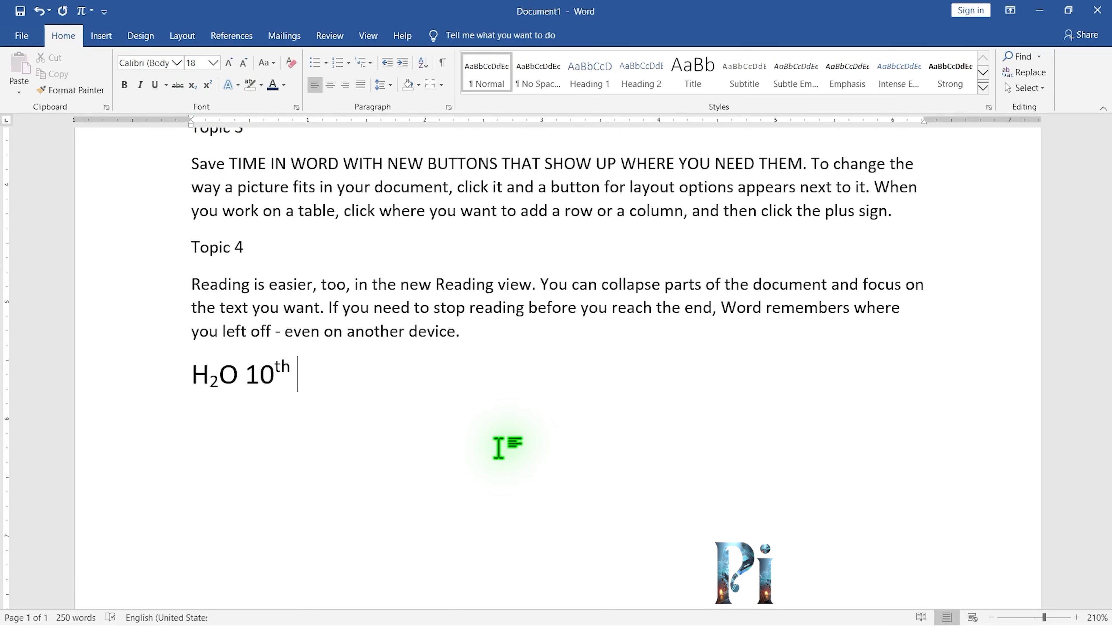
text(Hello)
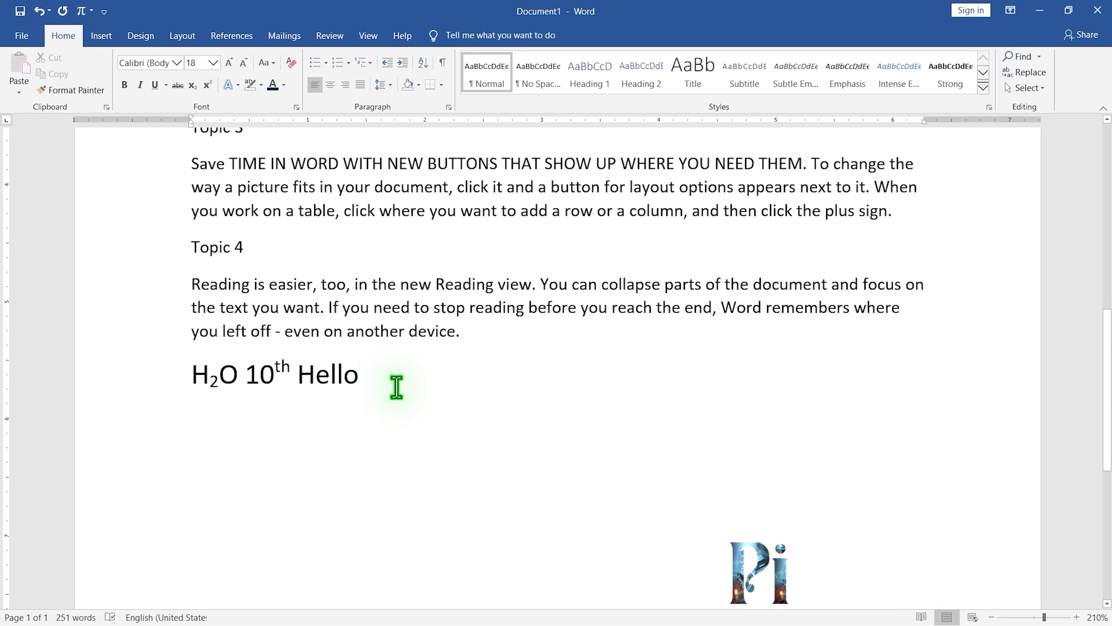
- Apply the blue outlined text effect to the "Introduction" heading and set its font size to 20
scroll(376, 373, up, 1)
scroll(375, 374, up, 8)
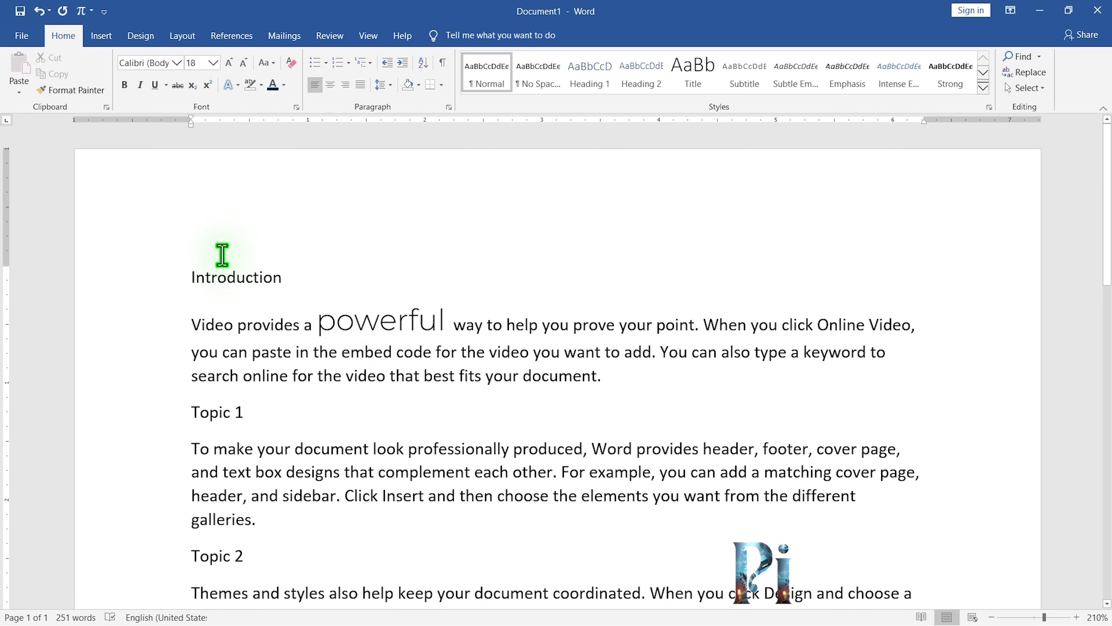
triple_click(238, 277)
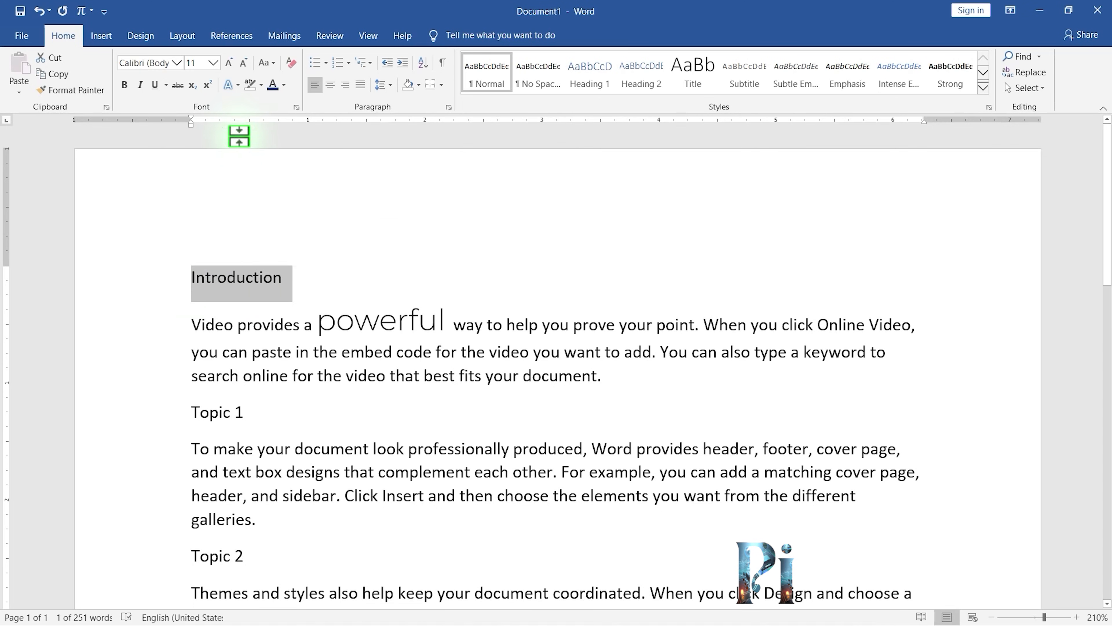
click(238, 86)
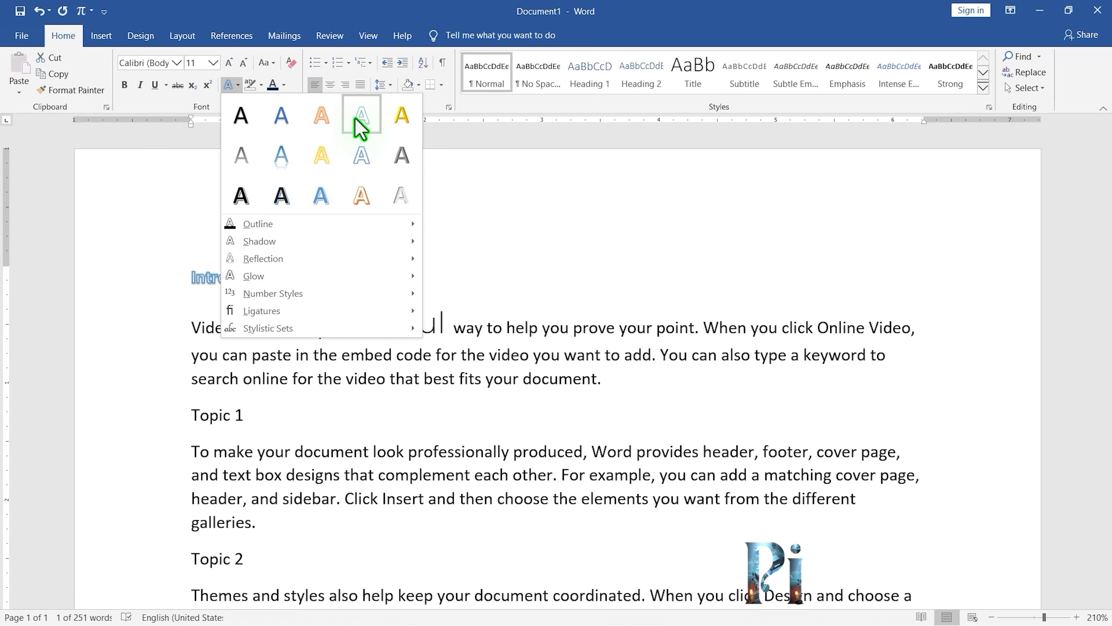
click(366, 169)
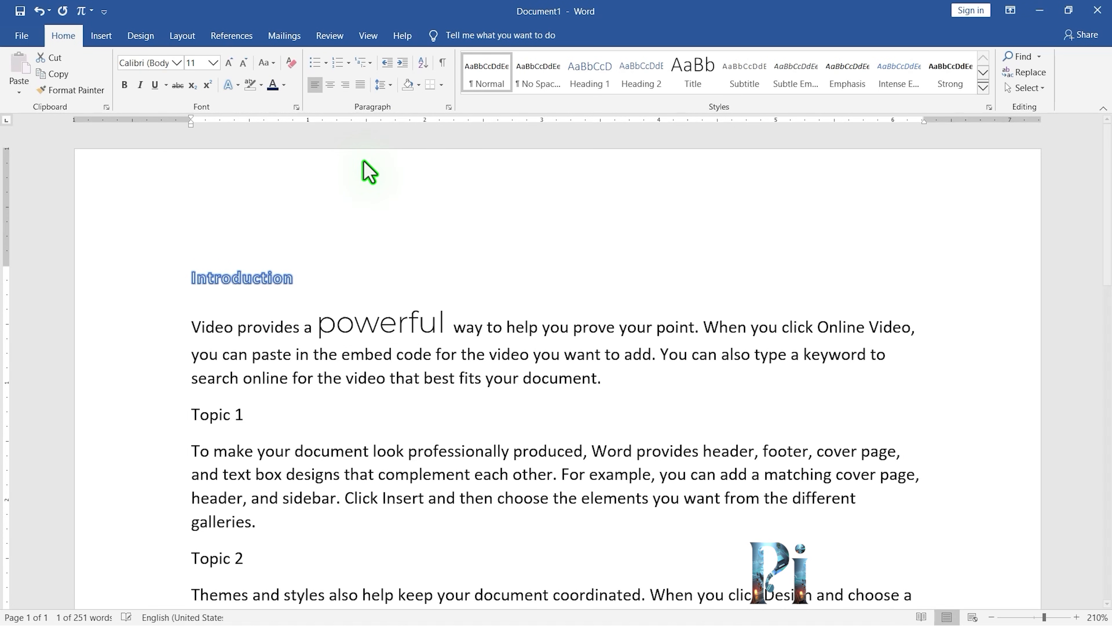
click(283, 327)
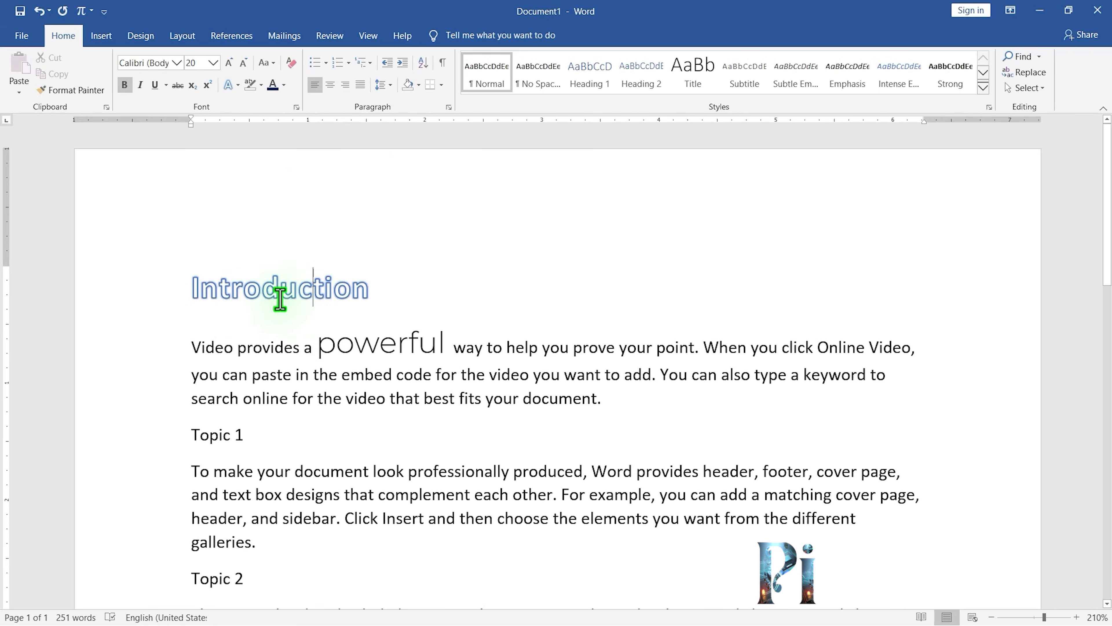
- Set the text outline color of the "Introduction" heading to black
double_click(269, 292)
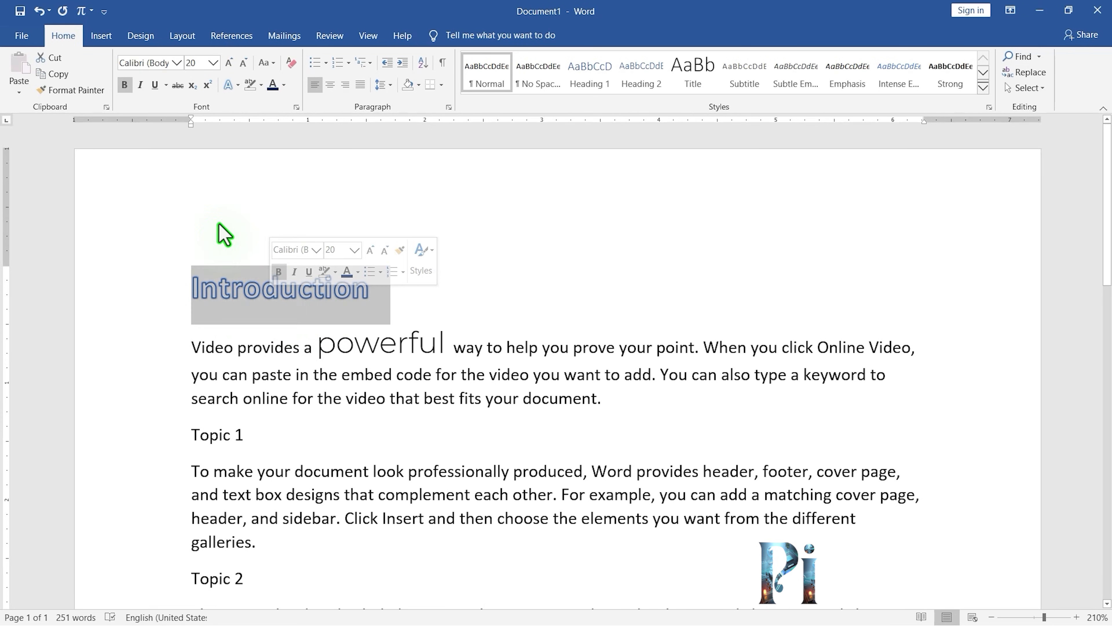
click(238, 86)
mouse_move(285, 228)
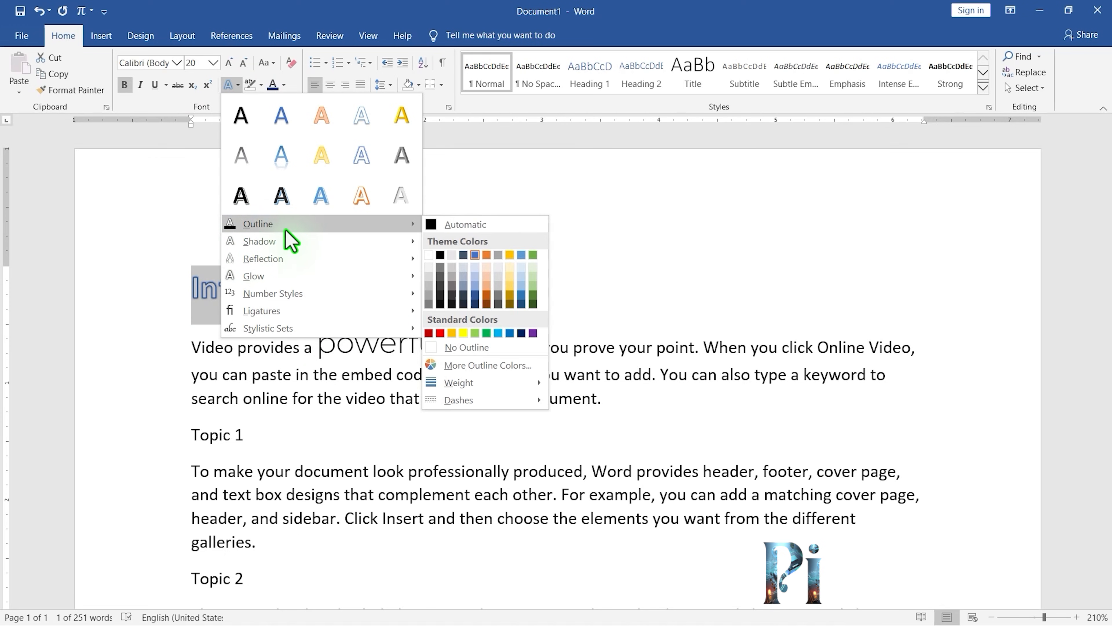
click(441, 256)
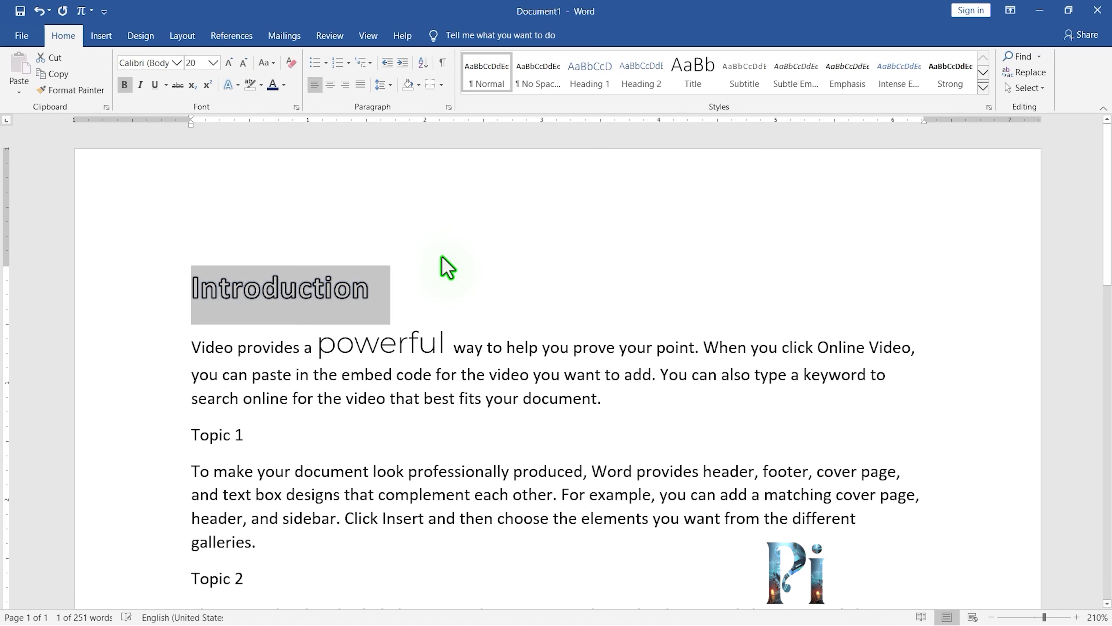
- Add an outer shadow and the first reflection variation to the "Introduction" heading
click(230, 86)
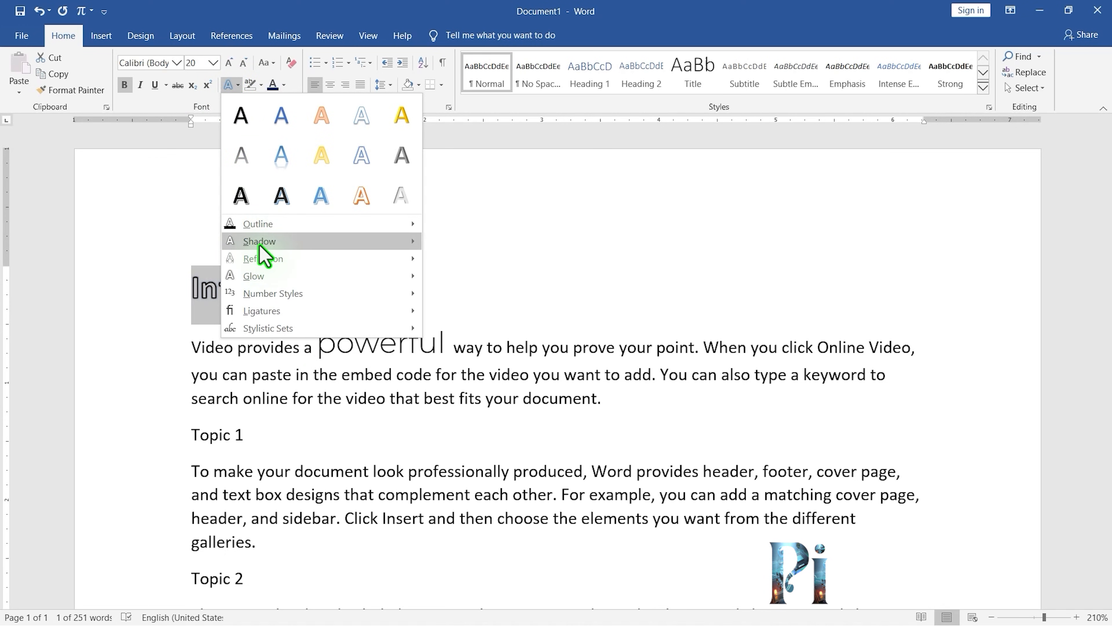
mouse_move(321, 245)
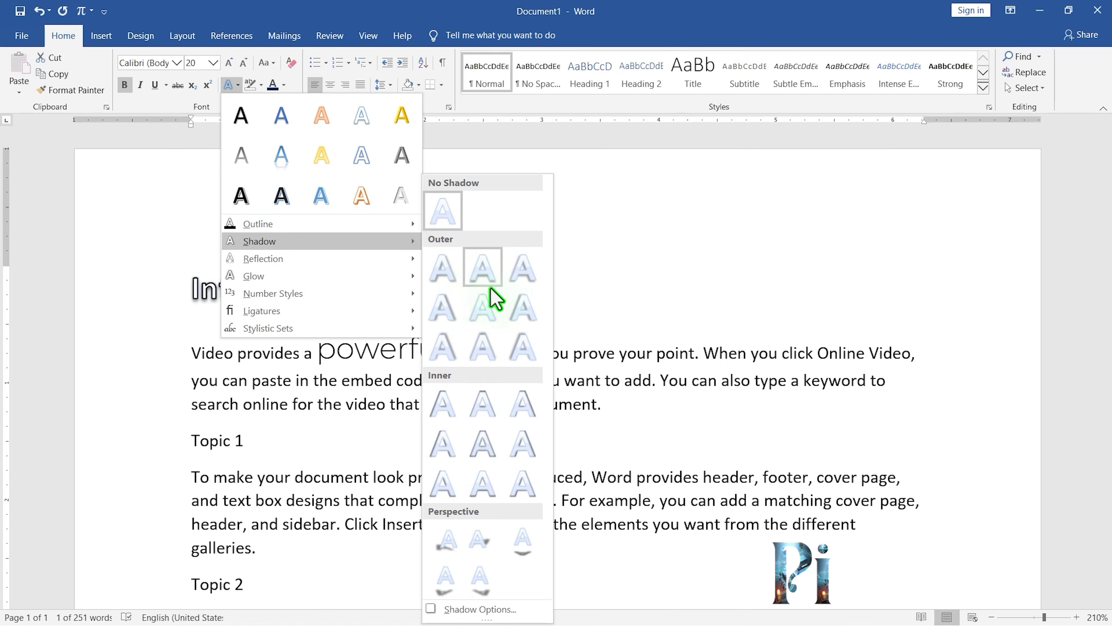
click(524, 358)
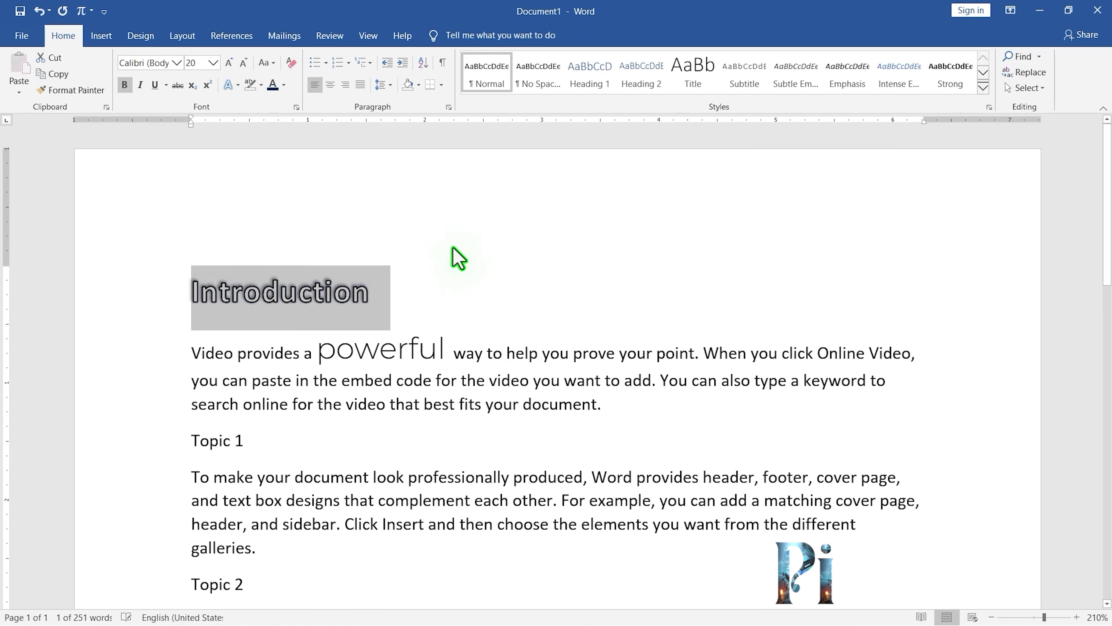
click(230, 85)
mouse_move(272, 263)
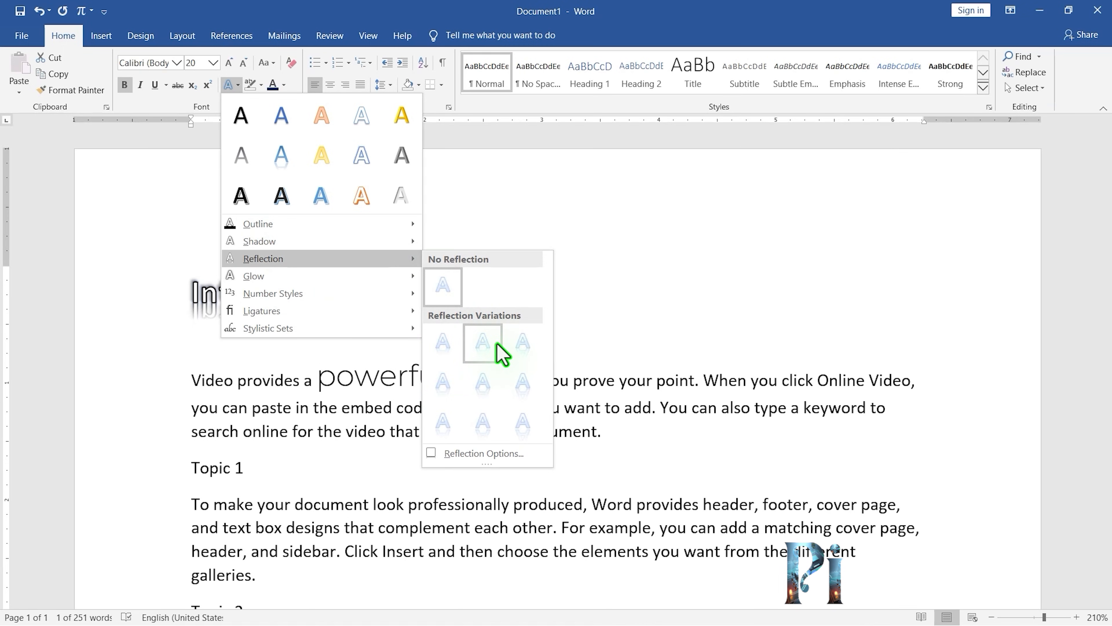
click(443, 342)
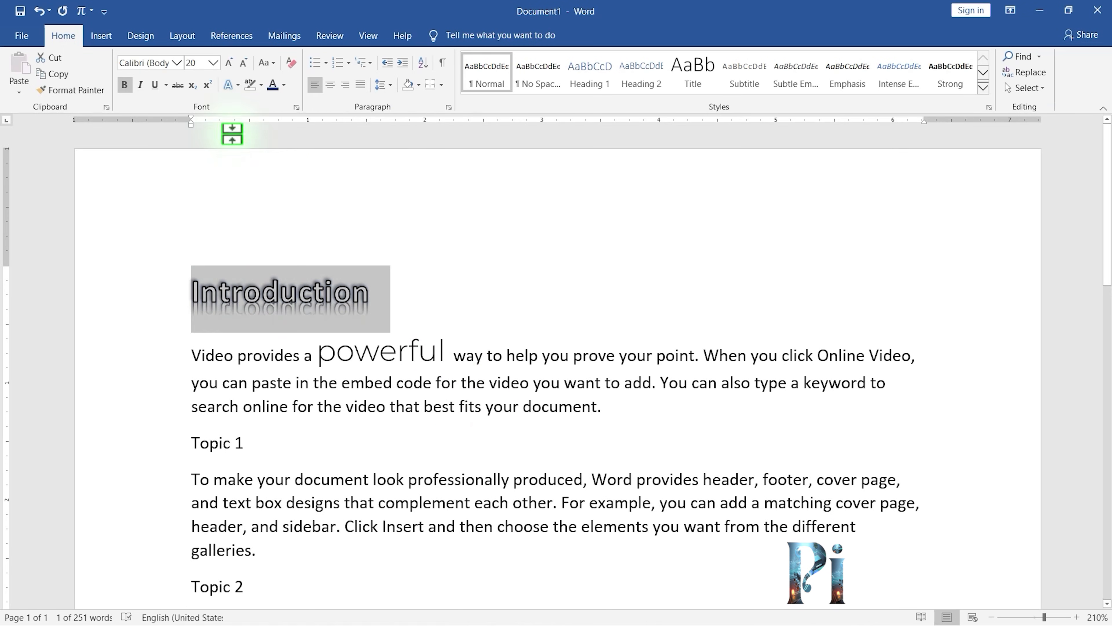
- Preview the glow variations on the "Introduction" heading without applying one, and clear all formatting from the heading
click(230, 85)
mouse_move(298, 280)
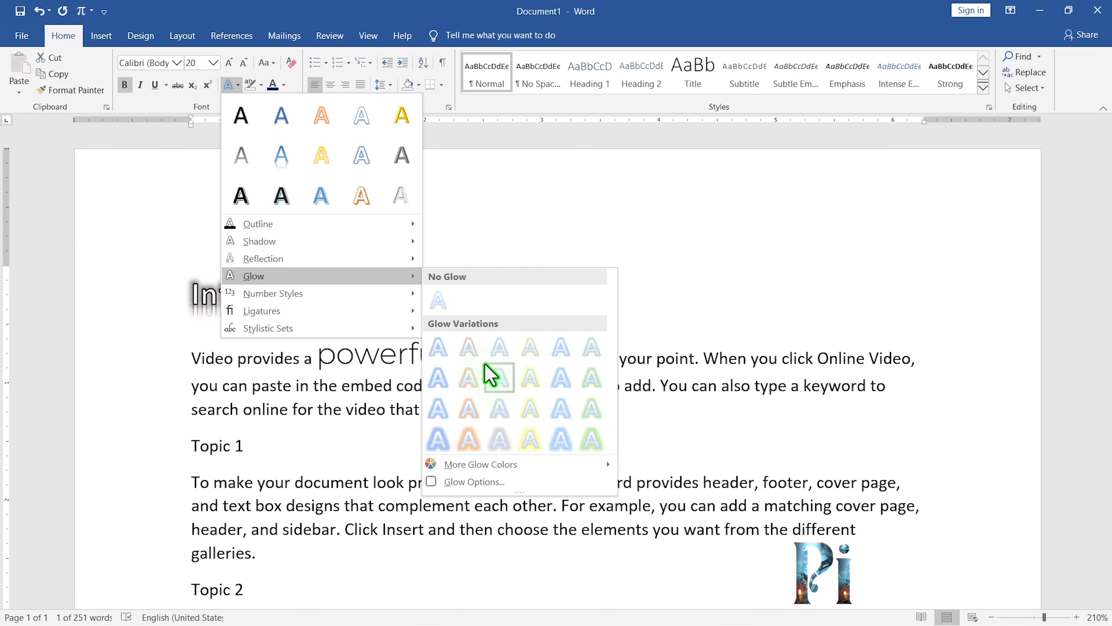
click(487, 198)
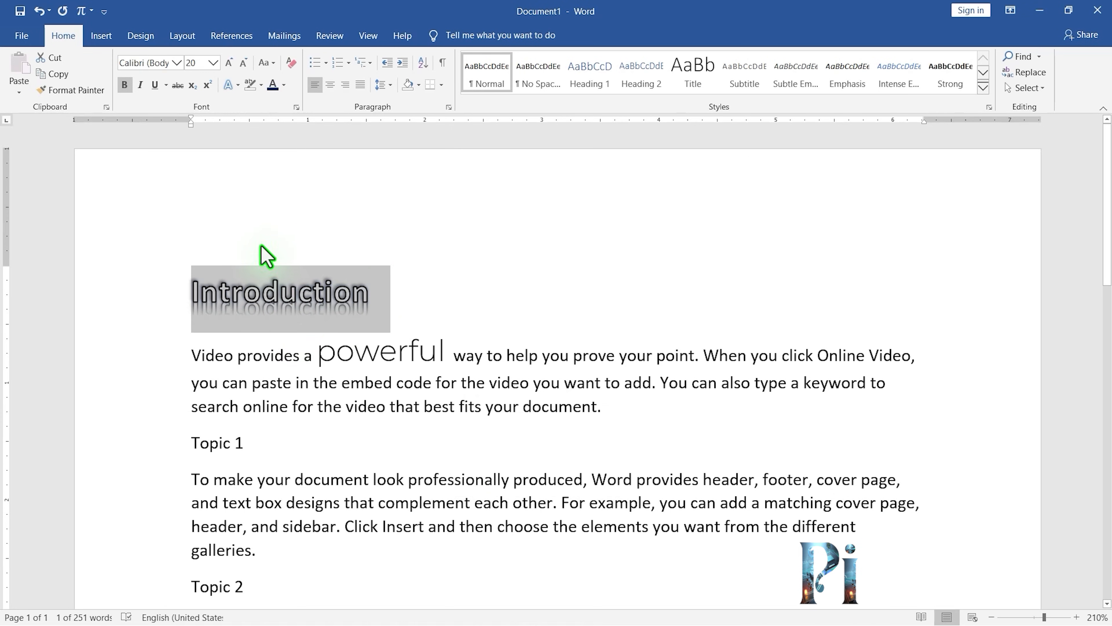
click(291, 63)
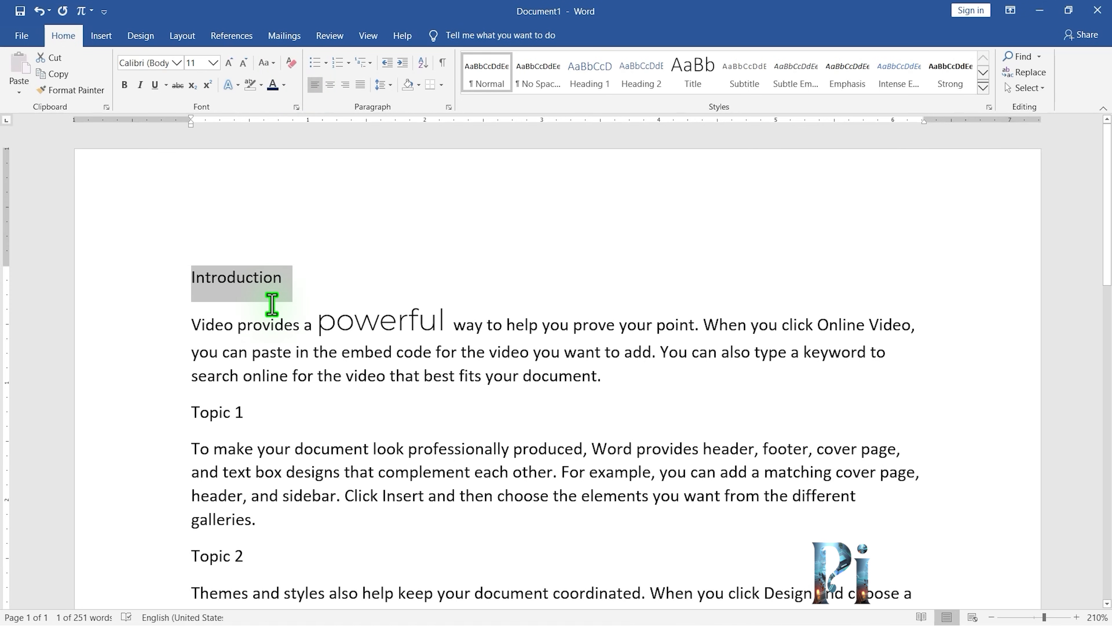
- Highlight the words "For example" in the Topic 1 paragraph in yellow
scroll(345, 370, down, 2)
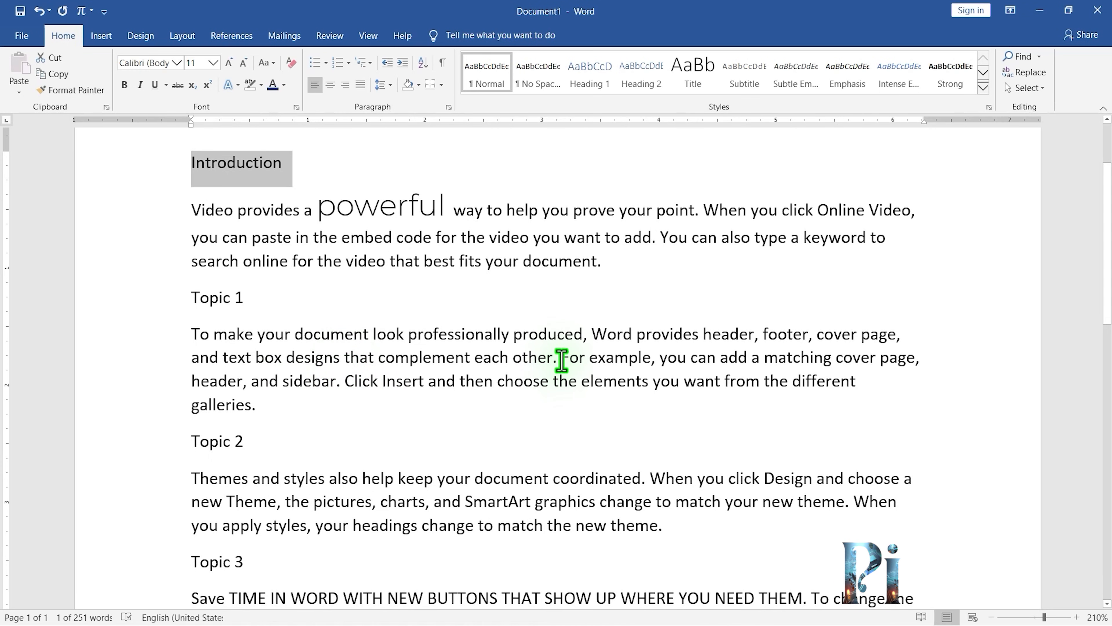
drag(562, 360, 634, 365)
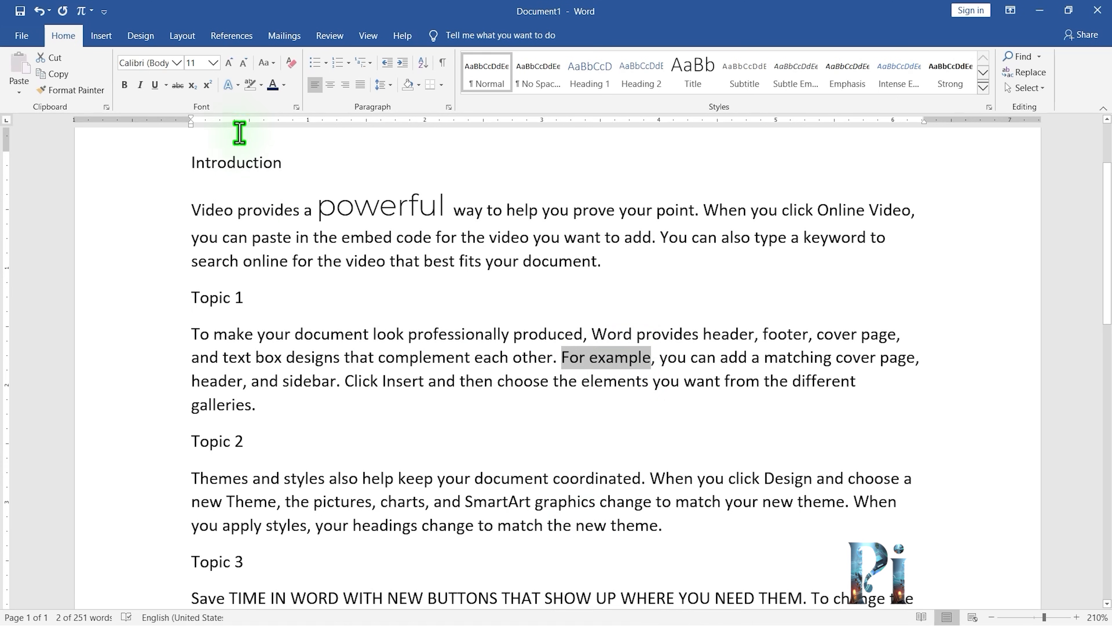
click(260, 85)
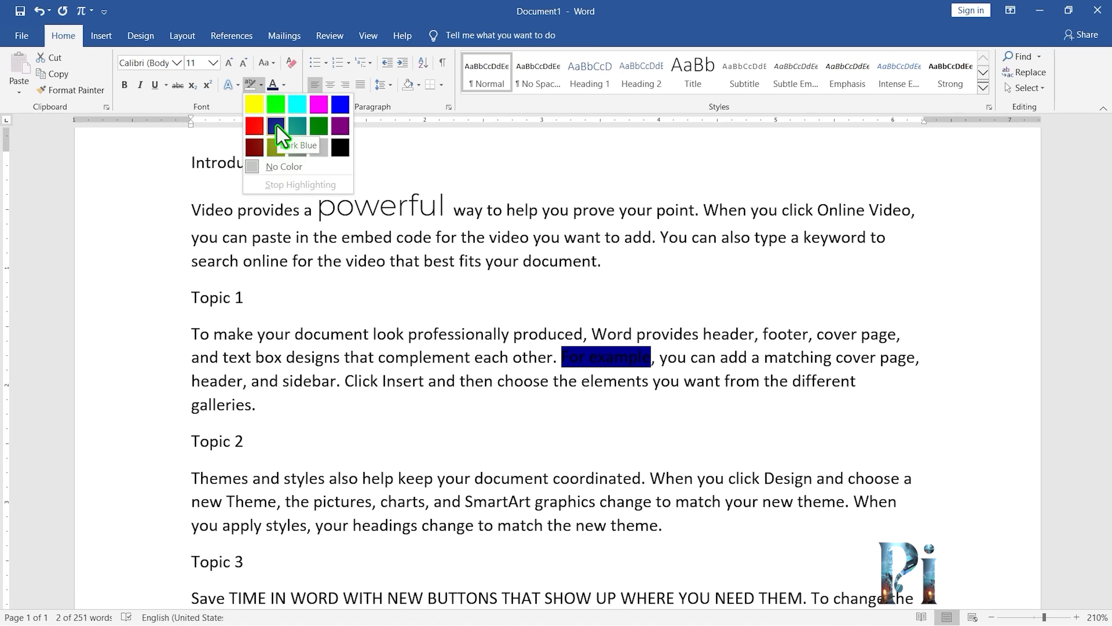
click(254, 104)
click(222, 157)
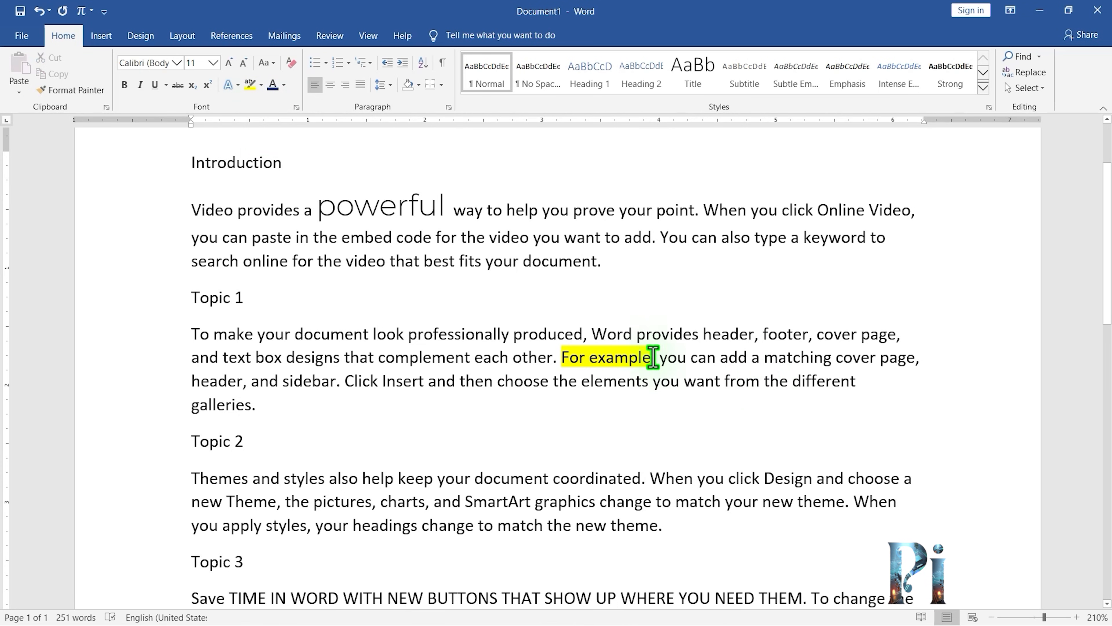
- Remove the highlight color from "For example" in the Topic 1 paragraph
drag(579, 359, 644, 358)
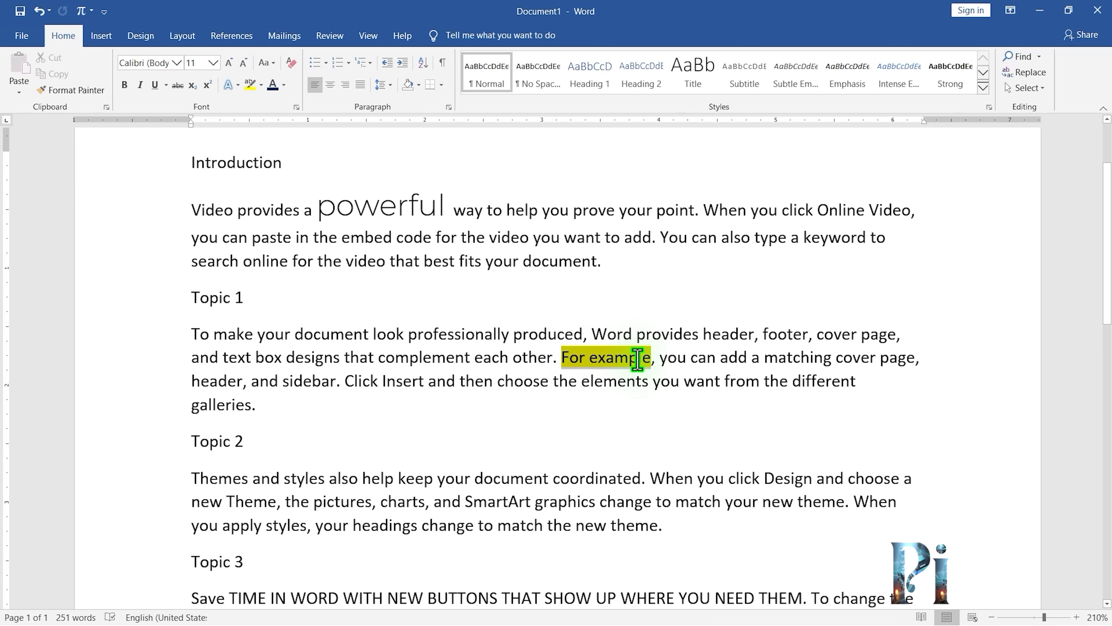
click(262, 86)
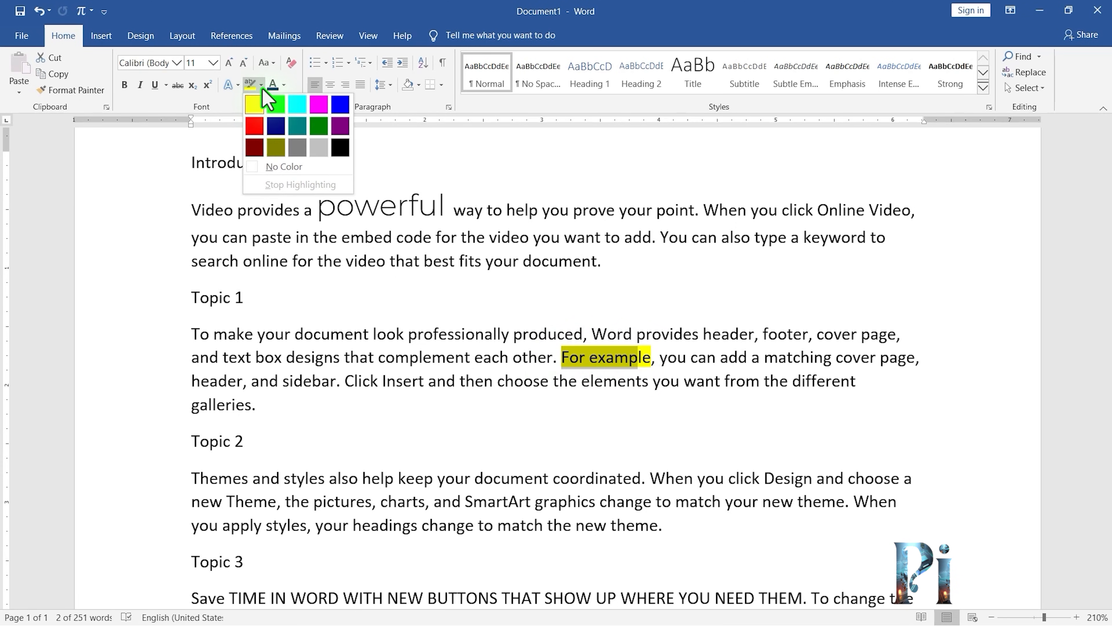
click(253, 168)
click(502, 335)
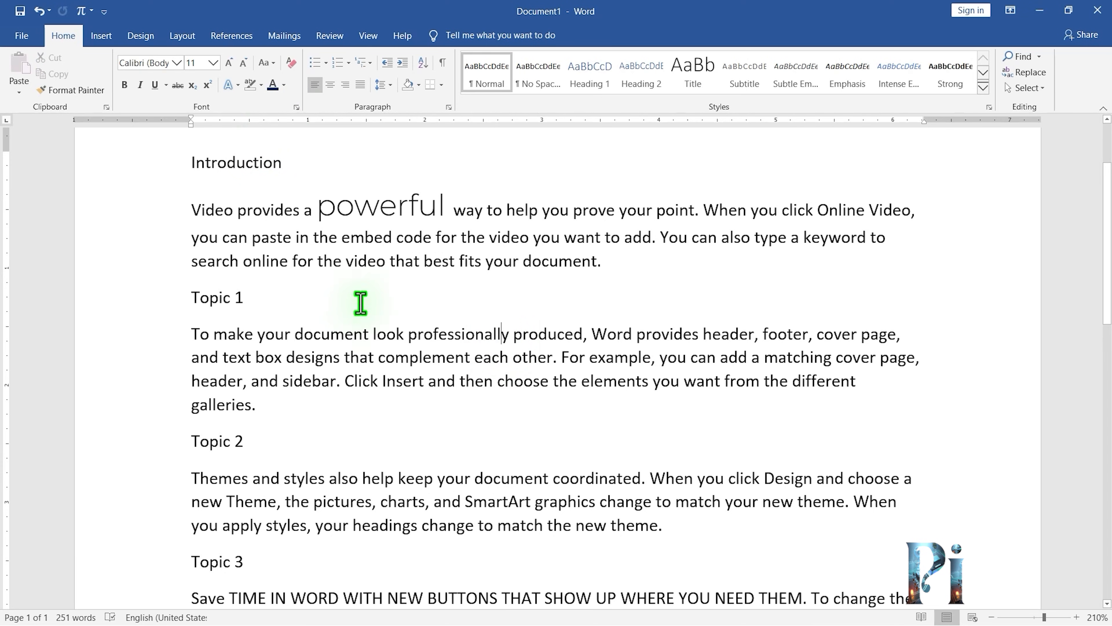
- Change the font color of the word "powerful" in the introduction paragraph to standard blue
click(365, 210)
double_click(365, 209)
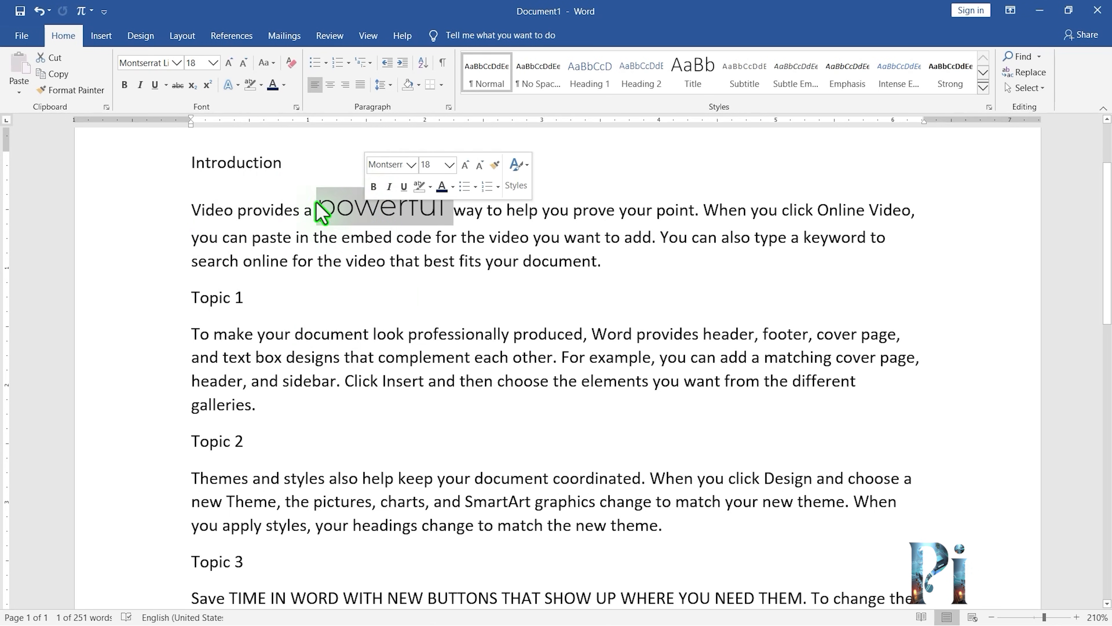
click(284, 85)
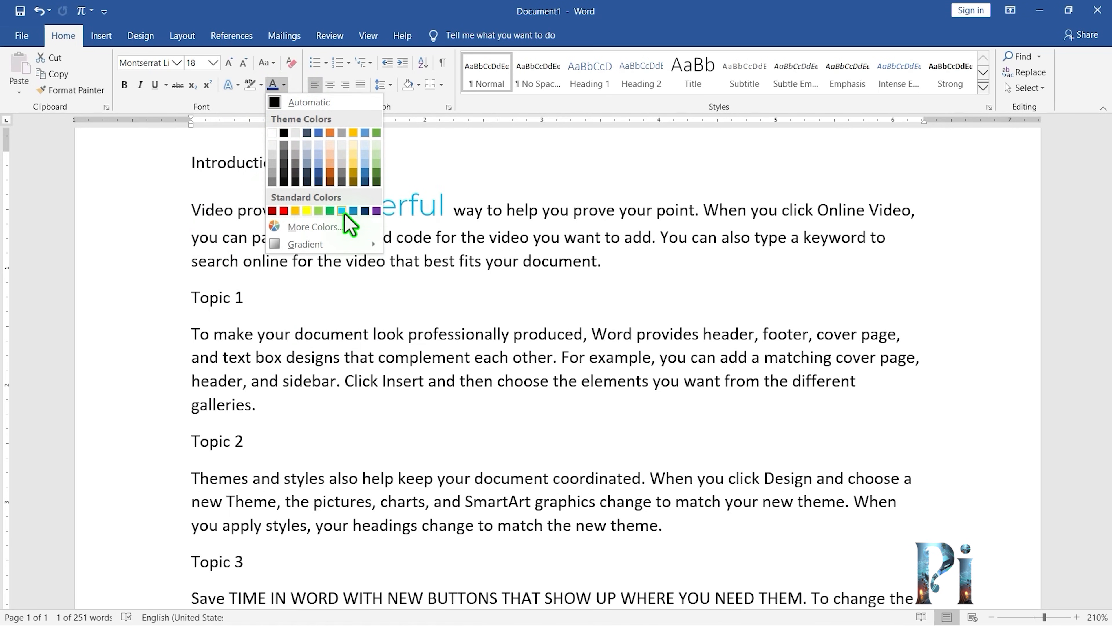
click(353, 211)
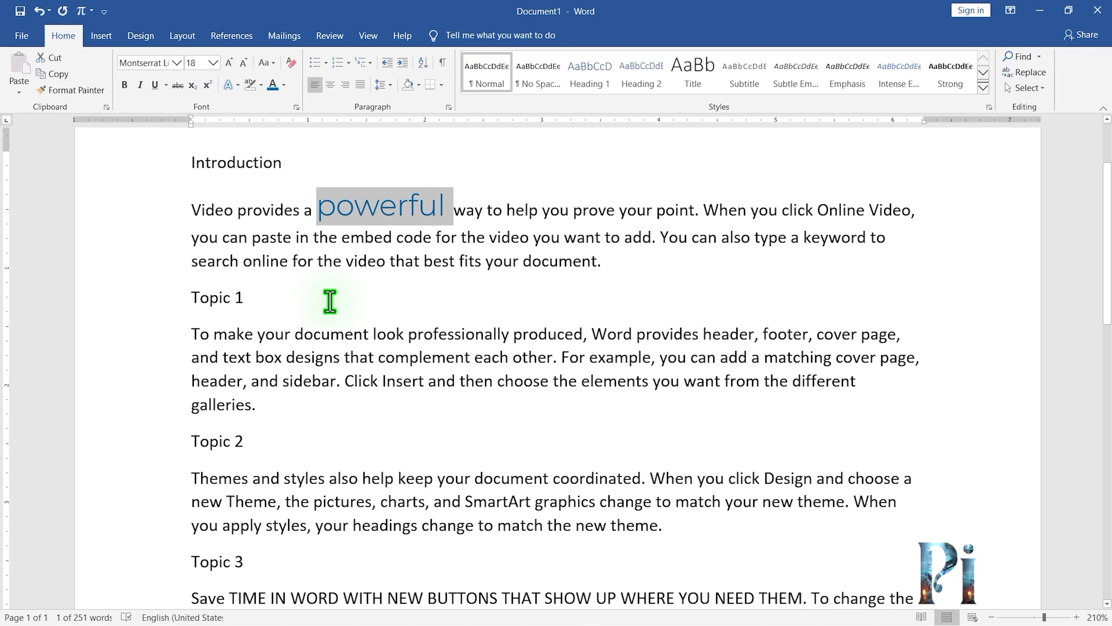
- Set the font color of the word "powerful" to the black theme color and deselect the word
click(284, 85)
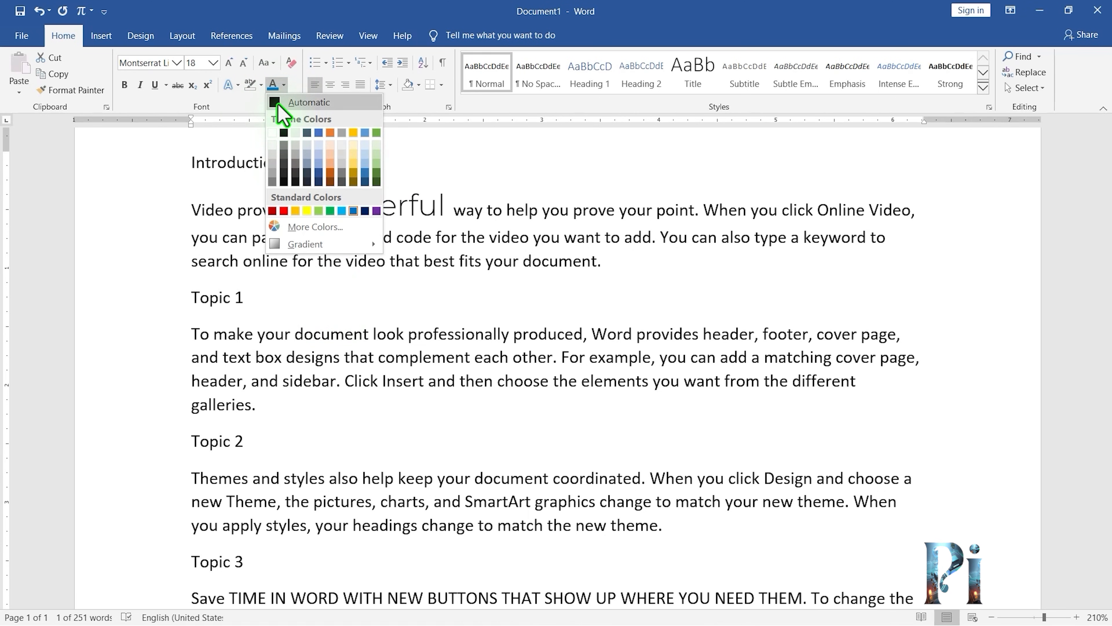
click(285, 134)
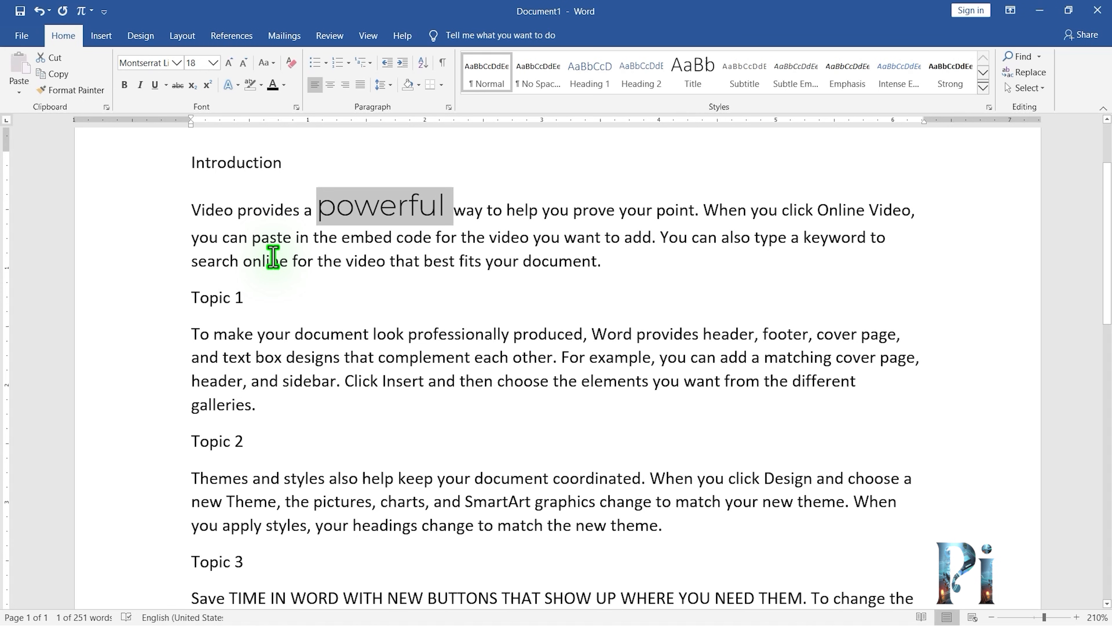
click(247, 253)
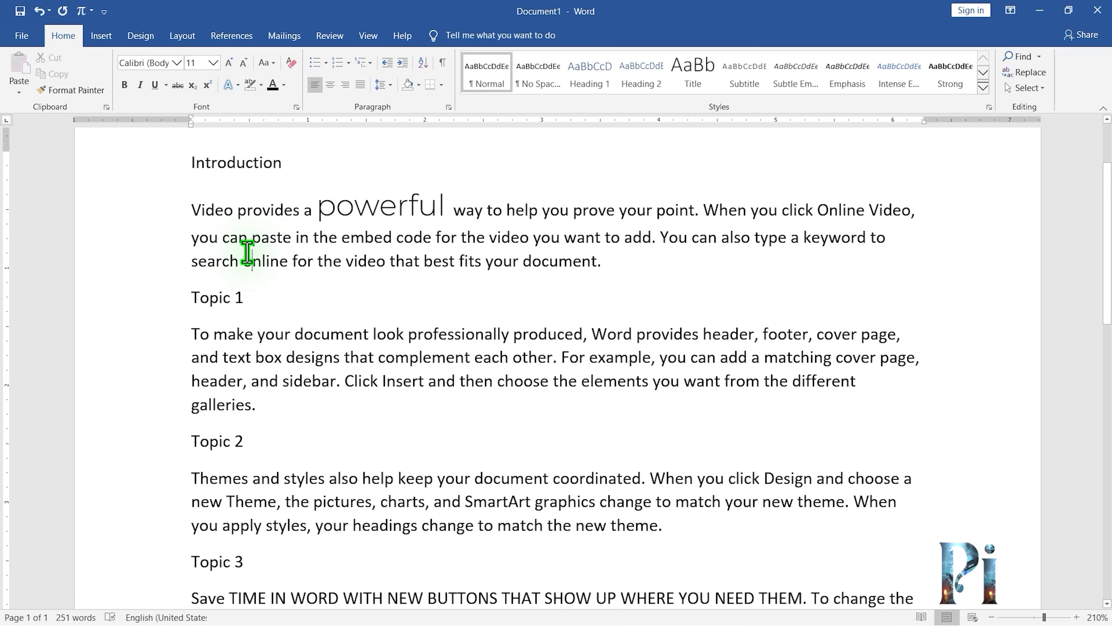
- Select the first sentence of the Topic 2 paragraph and change its case to UPPERCASE
scroll(307, 368, down, 3)
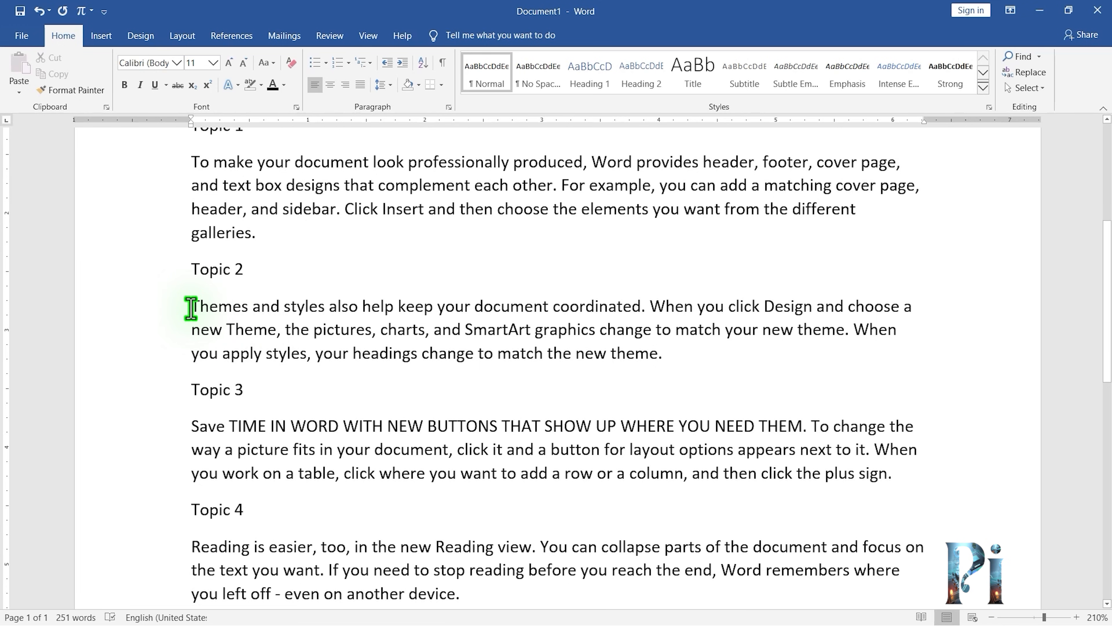
drag(191, 309, 623, 308)
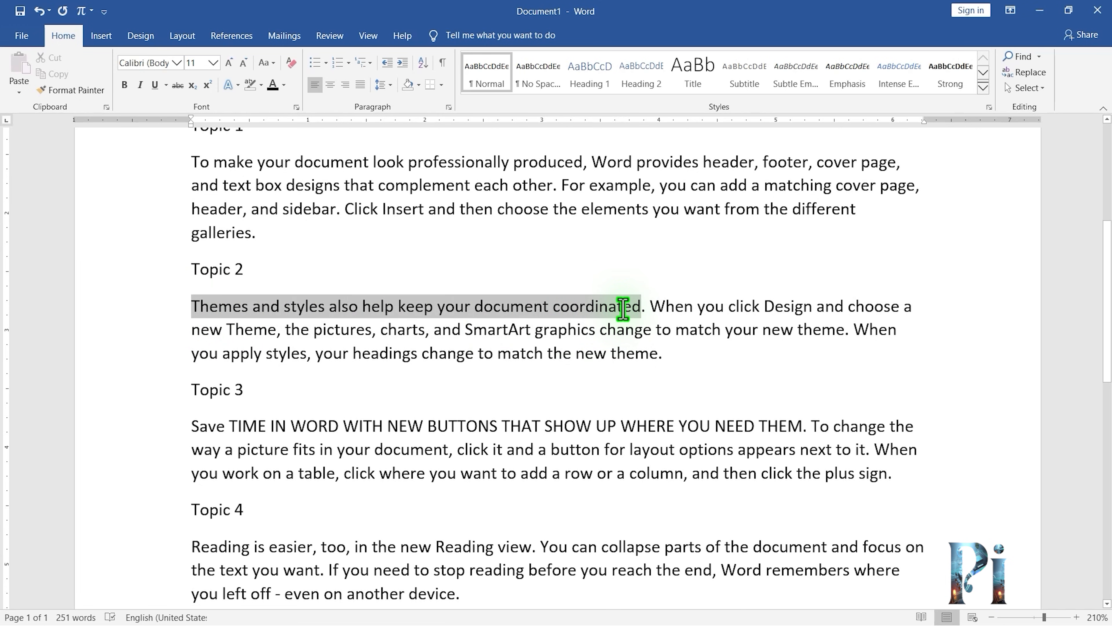
double_click(418, 307)
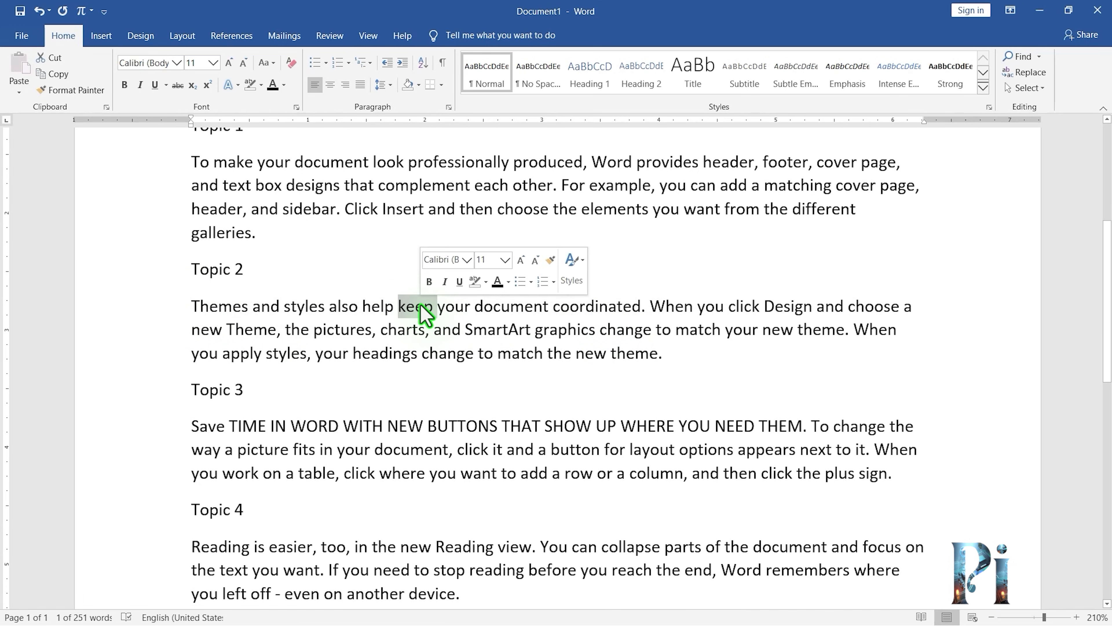
click(421, 307)
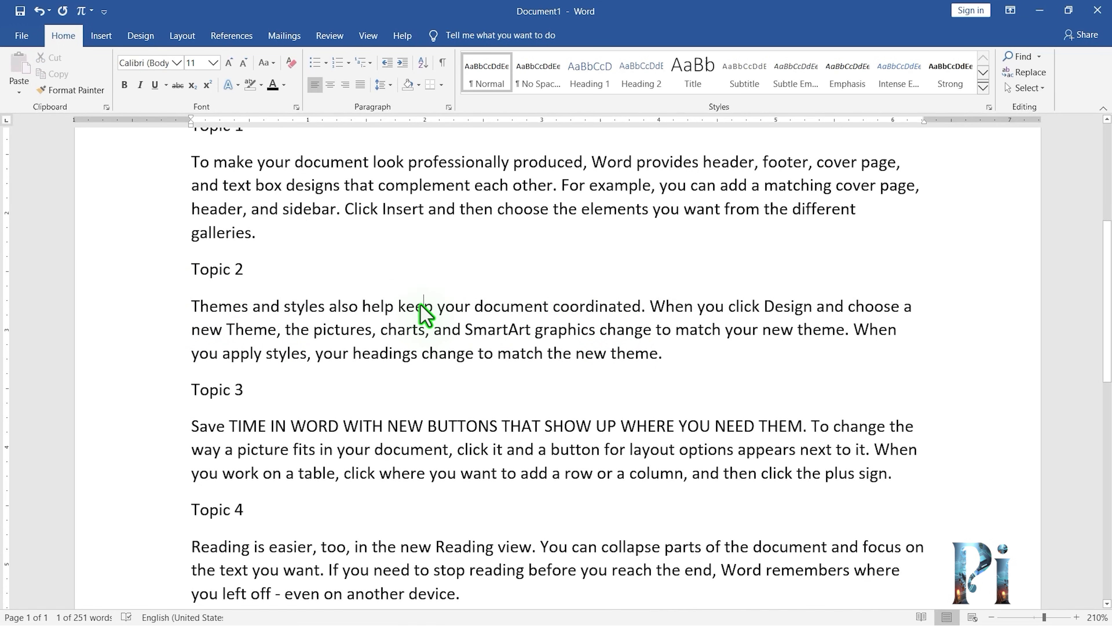
ctrl+click(343, 307)
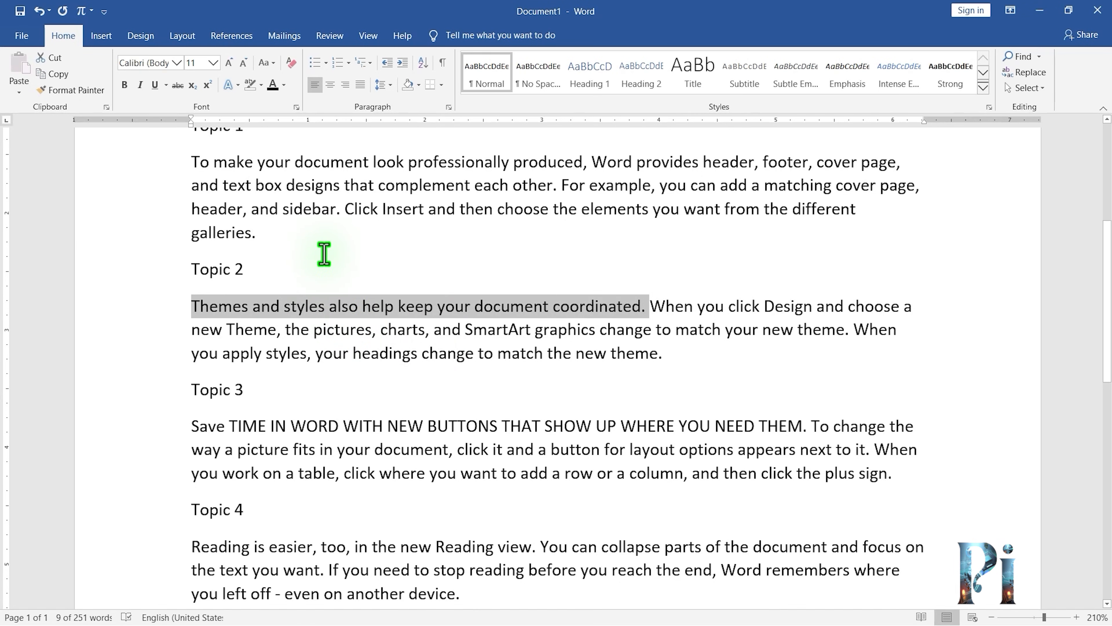
click(273, 64)
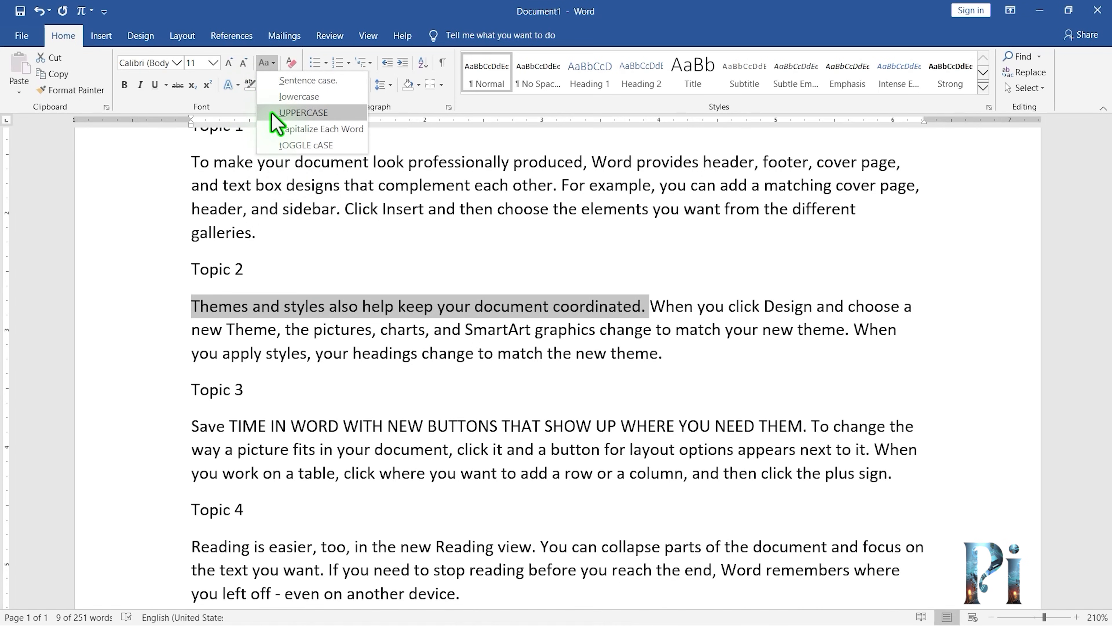
click(303, 113)
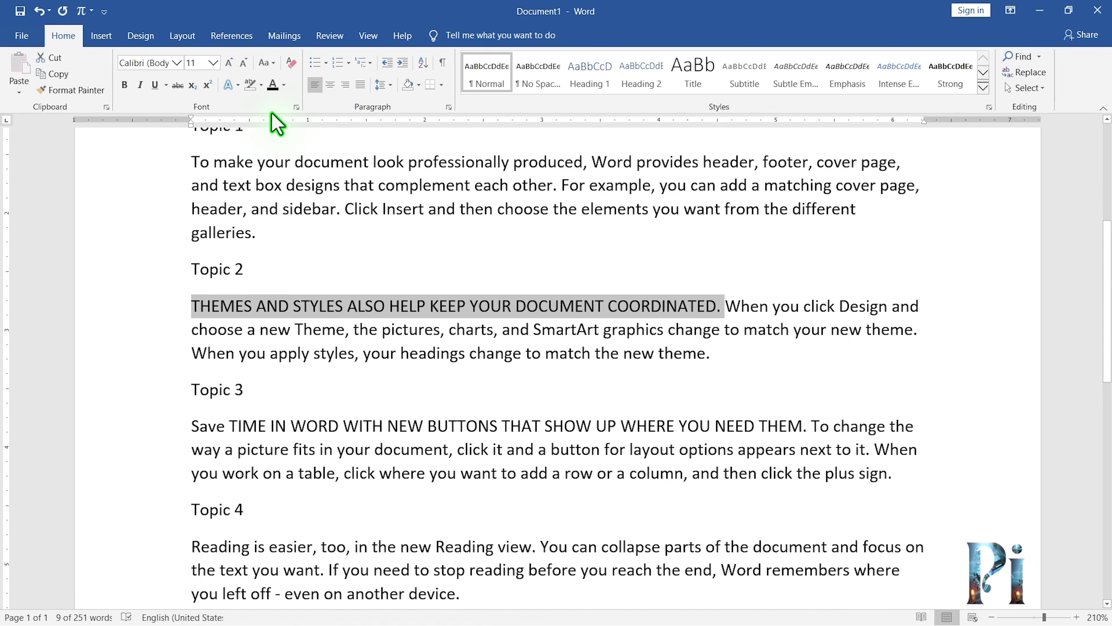
- Change the first Topic 2 sentence to lowercase, followed by Sentence case
click(266, 64)
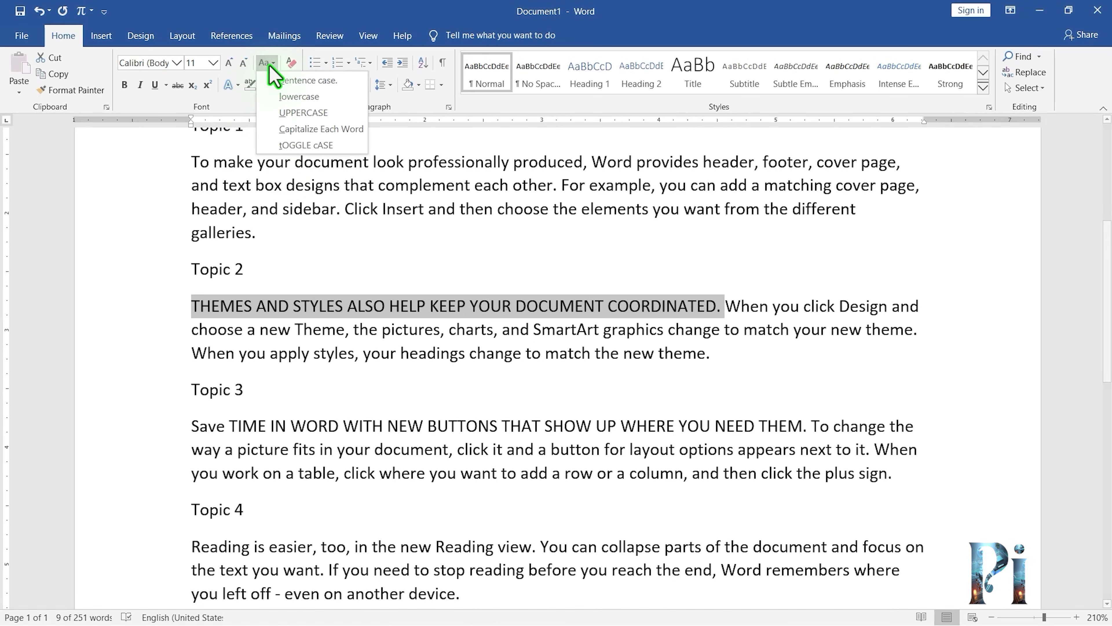
click(275, 108)
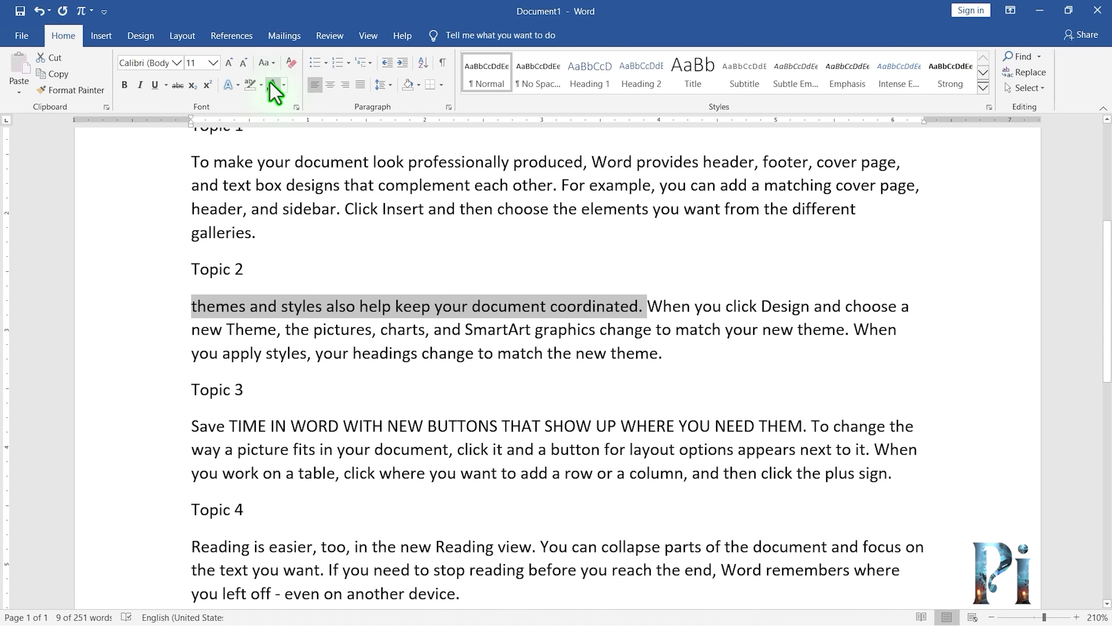
click(265, 63)
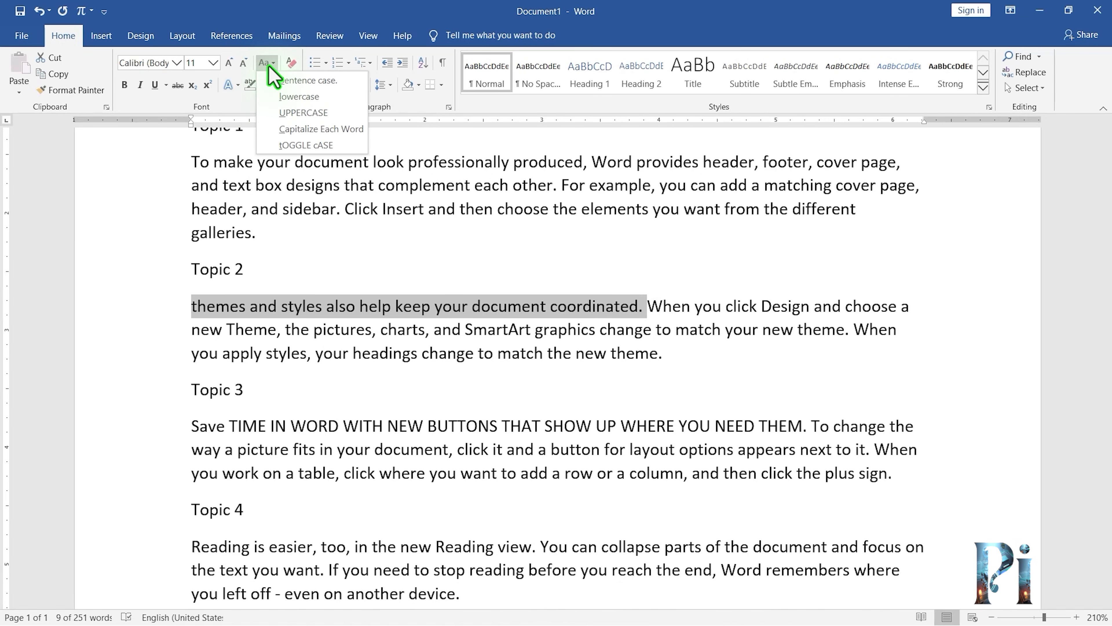
click(274, 83)
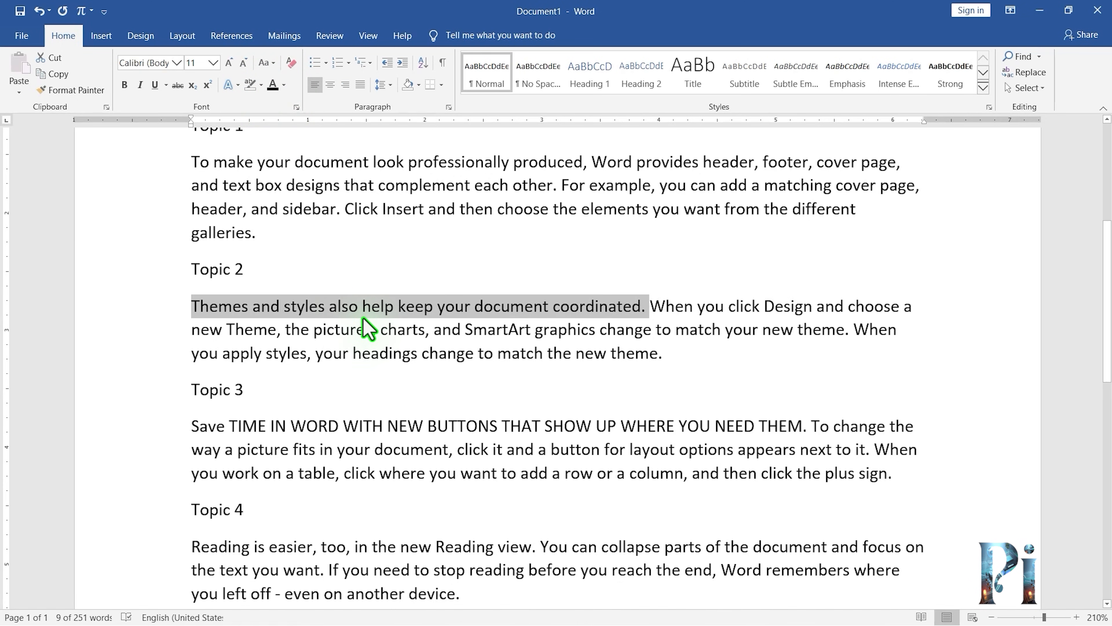
- Apply Capitalize Each Word to the first Topic 2 sentence, and return it to Sentence case
click(268, 66)
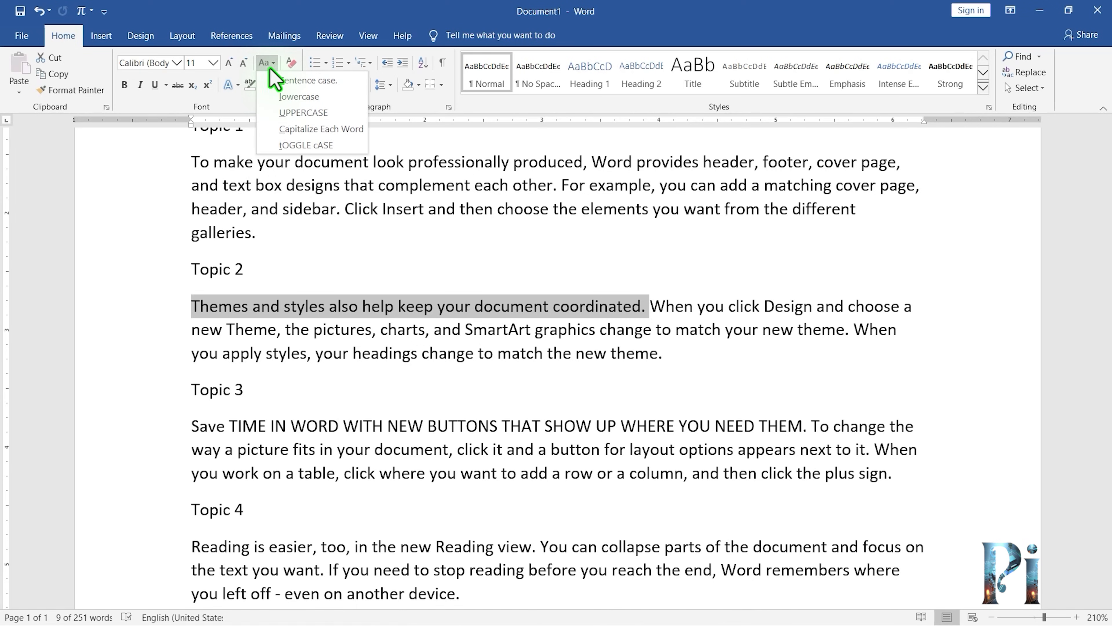
click(275, 131)
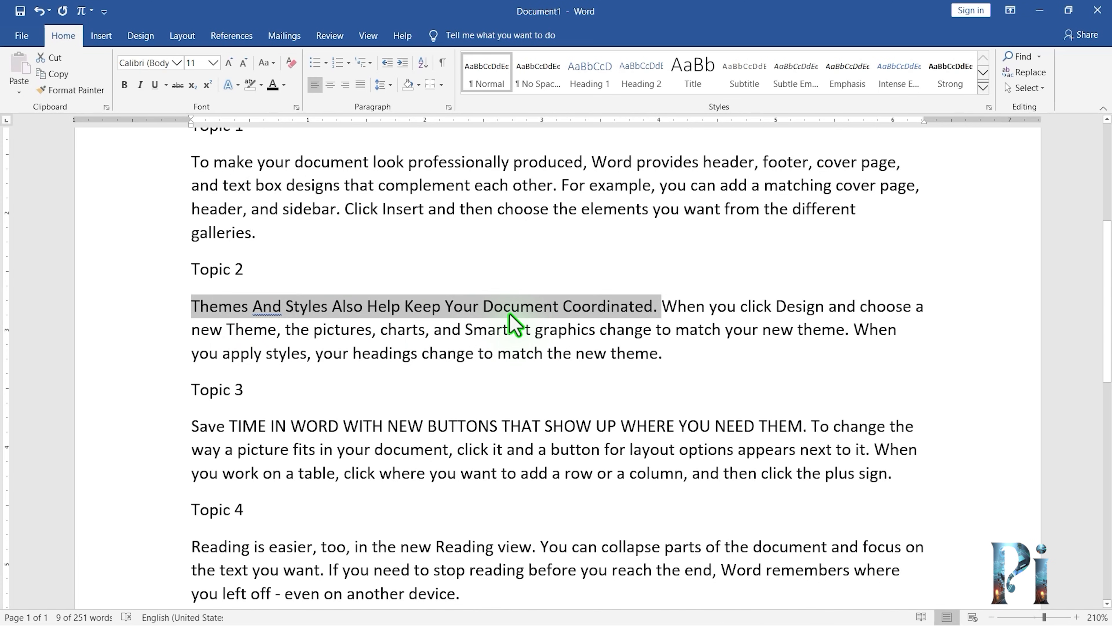
click(271, 66)
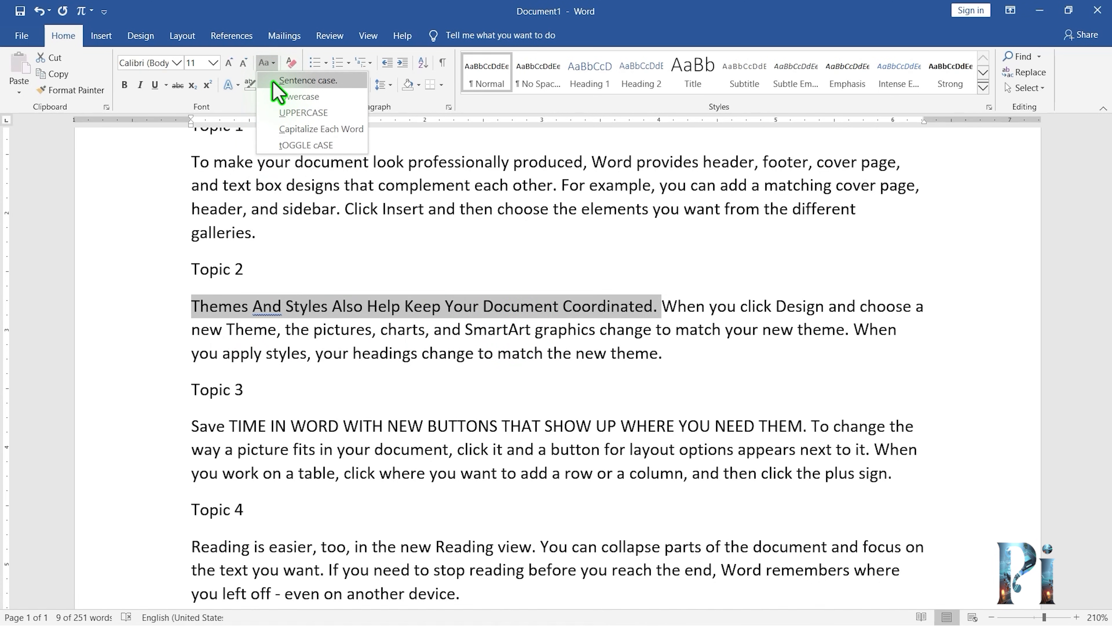
click(273, 81)
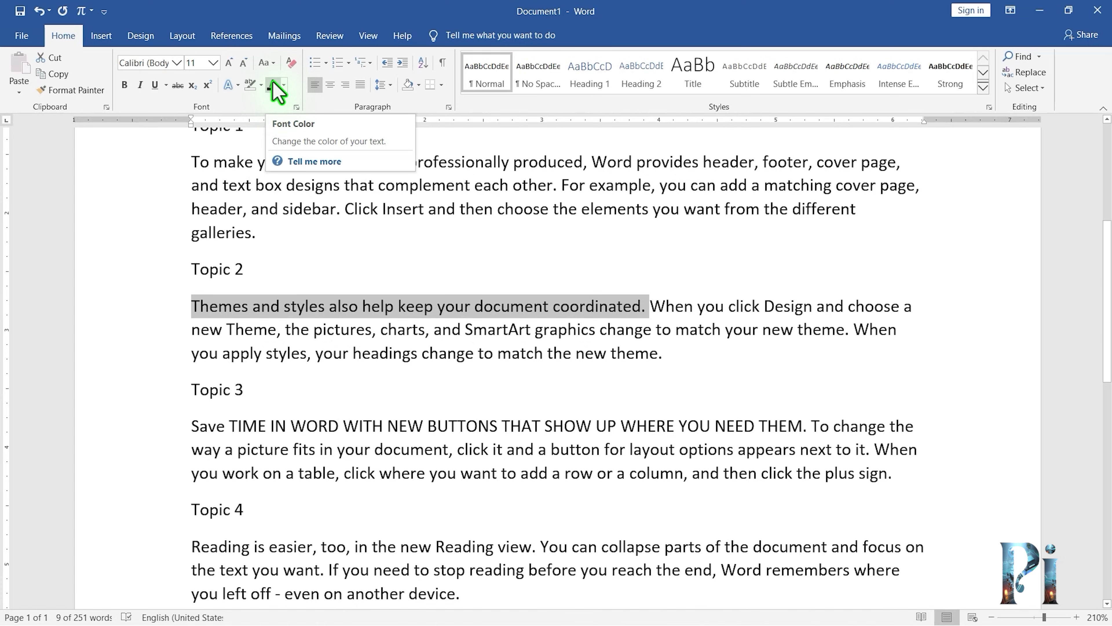
- Apply tOGGLE cASE to the first sentence of the Topic 2 paragraph
click(269, 63)
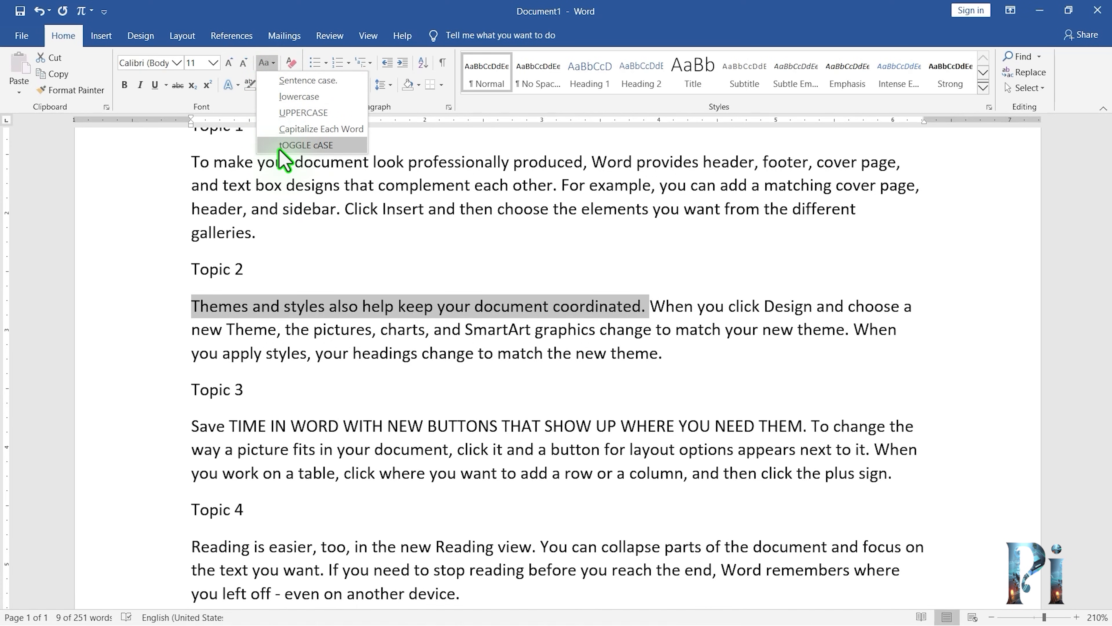
click(306, 145)
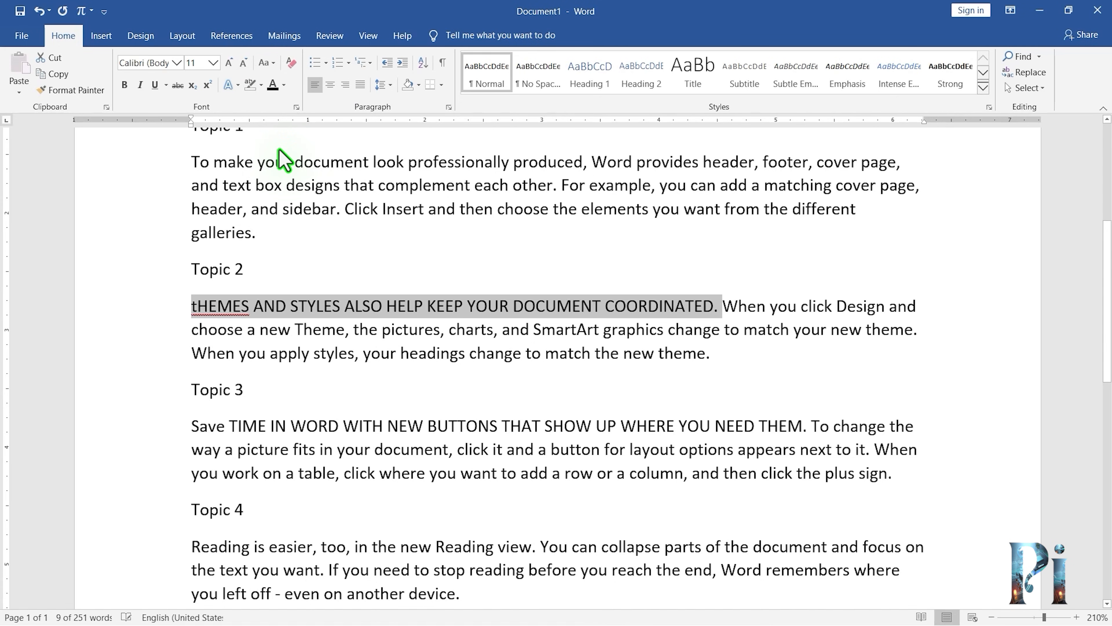